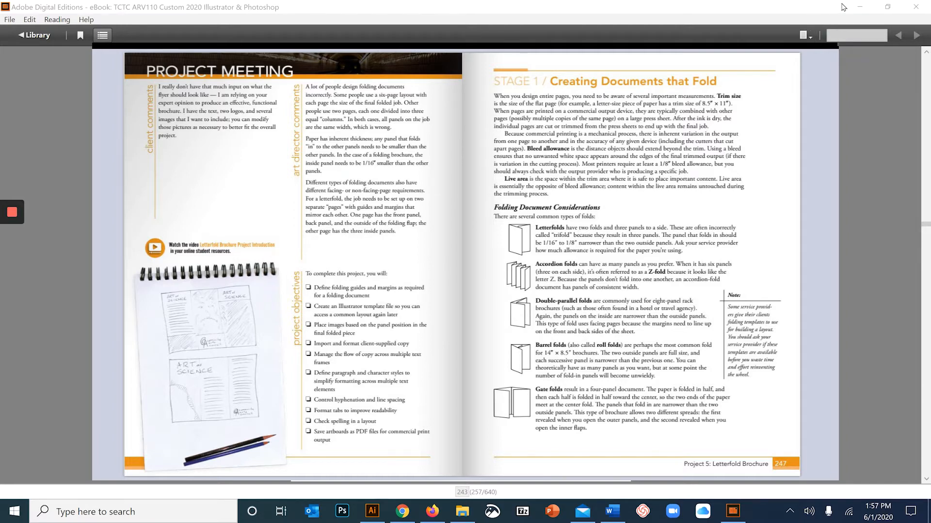
- Switch from the eBook to the browser and open the Rack 4x9(1).ait template attached to the Project 5 Illustrator assignment
{"action": "left_click", "coordinate": [857, 8]}
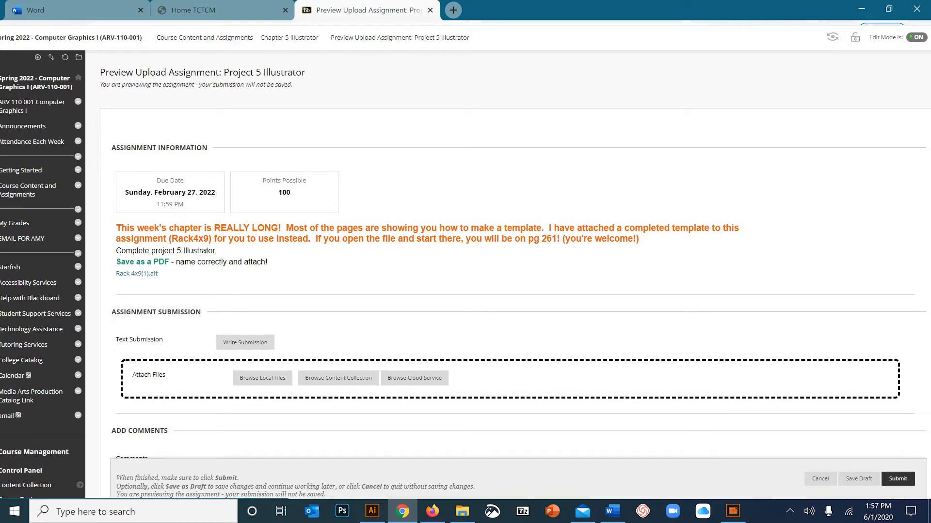
{"action": "left_click", "coordinate": [136, 274]}
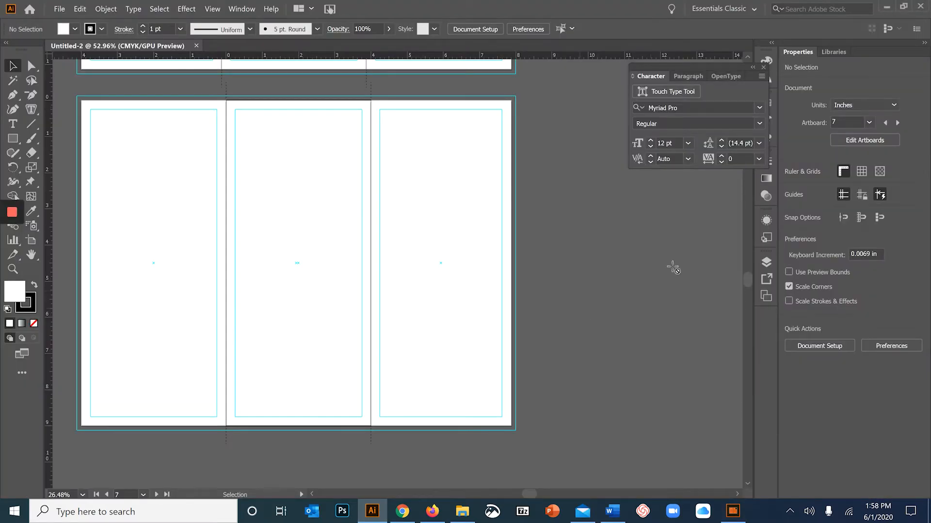
- Move the floating Character settings away from the dock, and show the document's artboard list enlarged below them
{"action": "left_click_drag", "start_coordinate": [717, 73], "coordinate": [664, 98]}
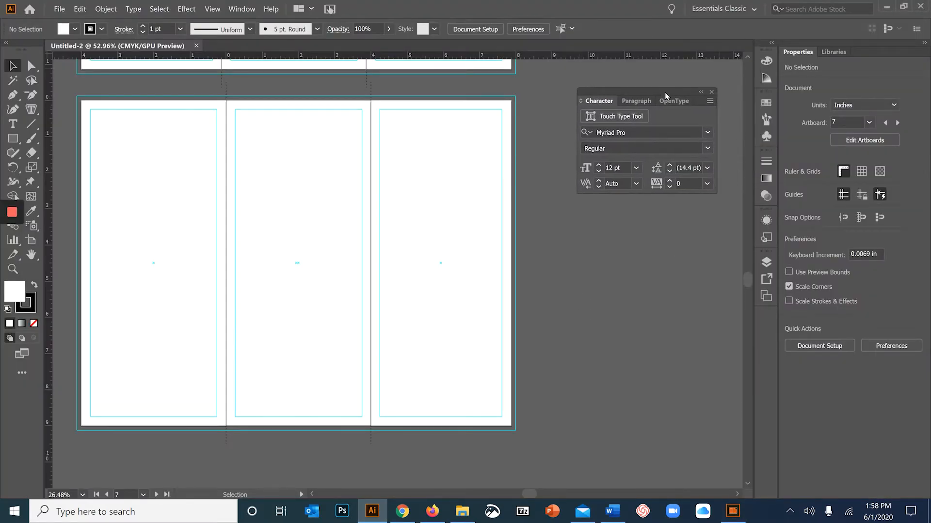
{"action": "left_click", "coordinate": [244, 10]}
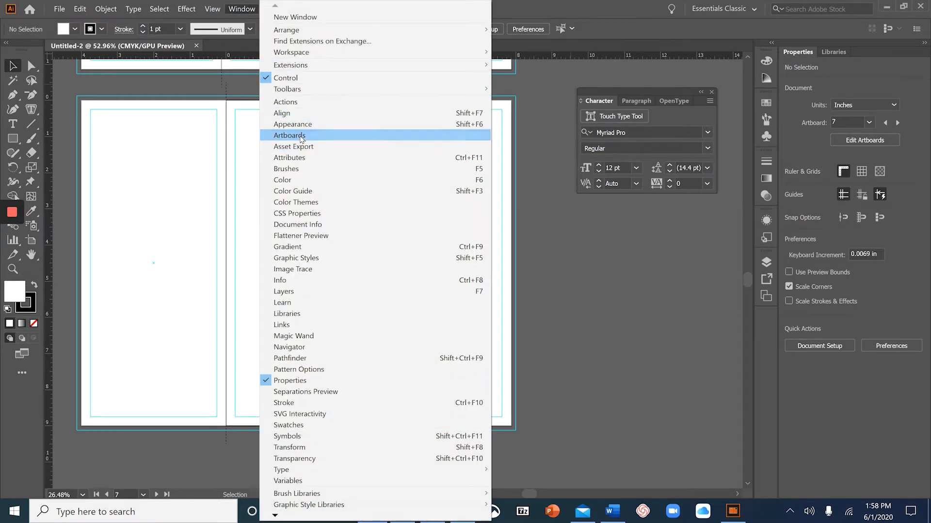
{"action": "left_click", "coordinate": [290, 135]}
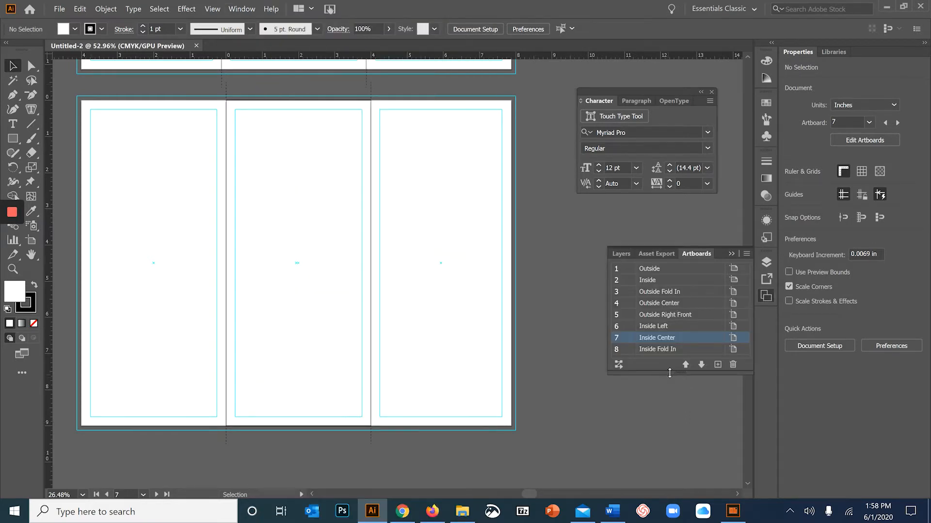
{"action": "left_click_drag", "start_coordinate": [664, 379], "coordinate": [664, 426]}
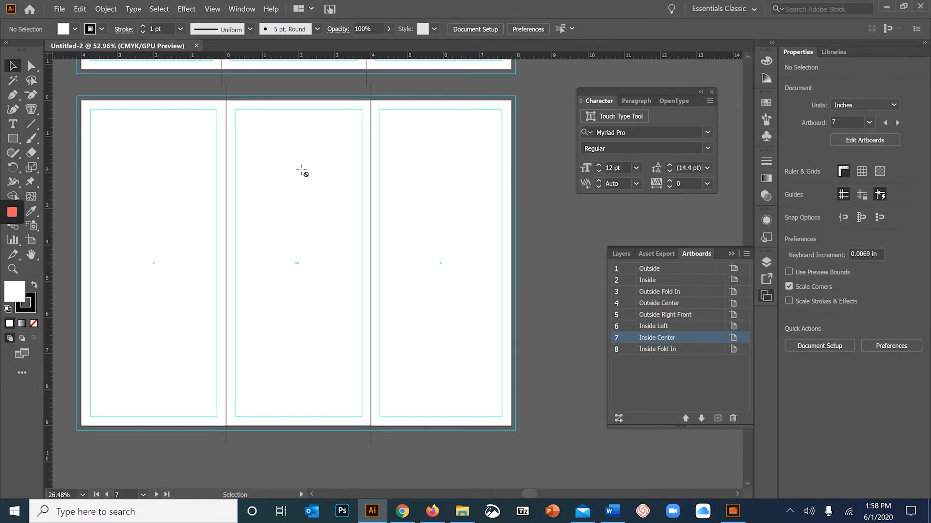
- Examine the brochure template's outside and inside spreads, including the bleed, margin and fold guides around each panel
{"action": "scroll", "coordinate": [302, 168], "scroll_direction": "down", "scroll_amount": 1}
{"action": "left_click_drag", "start_coordinate": [295, 94], "coordinate": [322, 304]}
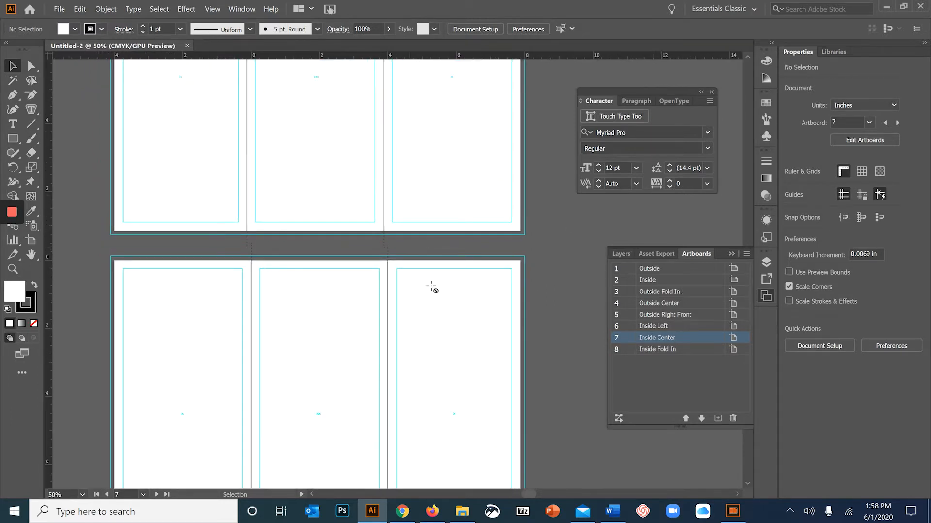
{"action": "scroll", "coordinate": [432, 274], "scroll_direction": "down", "scroll_amount": 1}
{"action": "left_click_drag", "start_coordinate": [551, 102], "coordinate": [489, 138]}
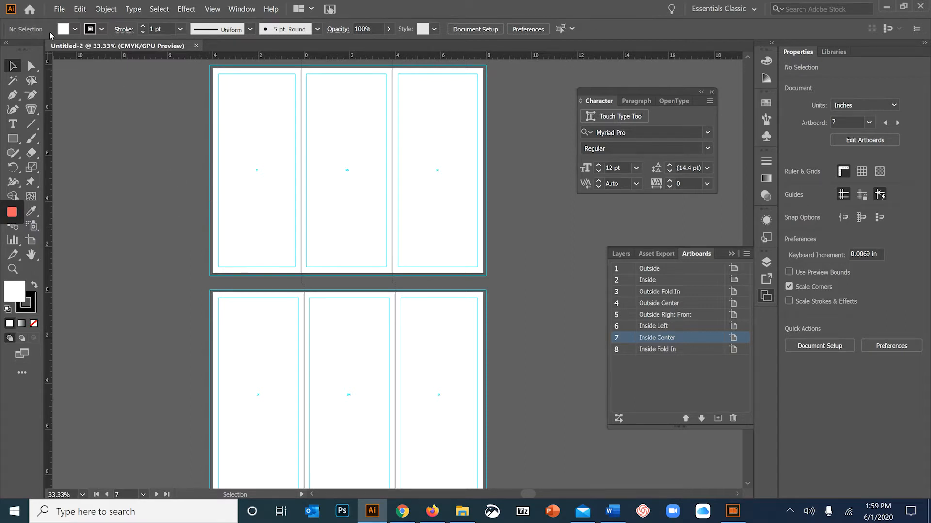
{"action": "scroll", "coordinate": [198, 169], "scroll_direction": "up", "scroll_amount": 1}
{"action": "scroll", "coordinate": [187, 132], "scroll_direction": "up", "scroll_amount": 3}
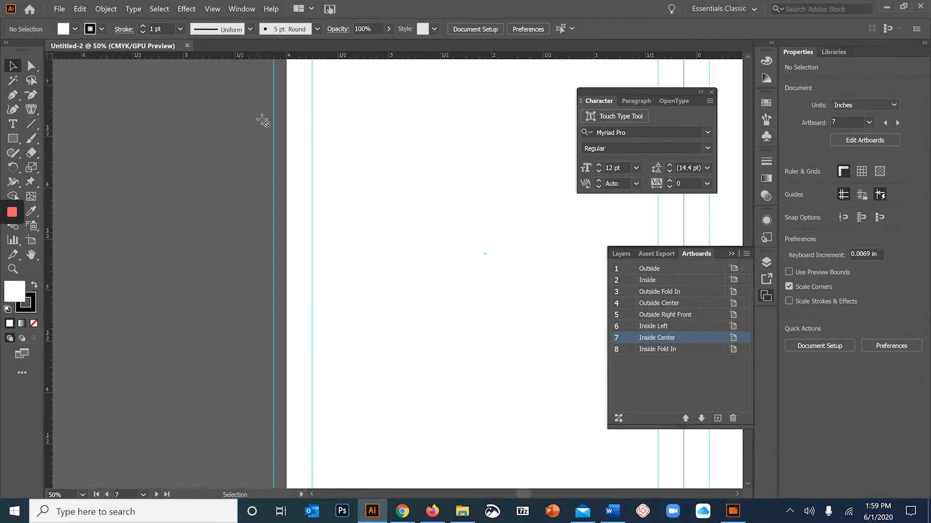
{"action": "left_click_drag", "start_coordinate": [368, 101], "coordinate": [254, 453]}
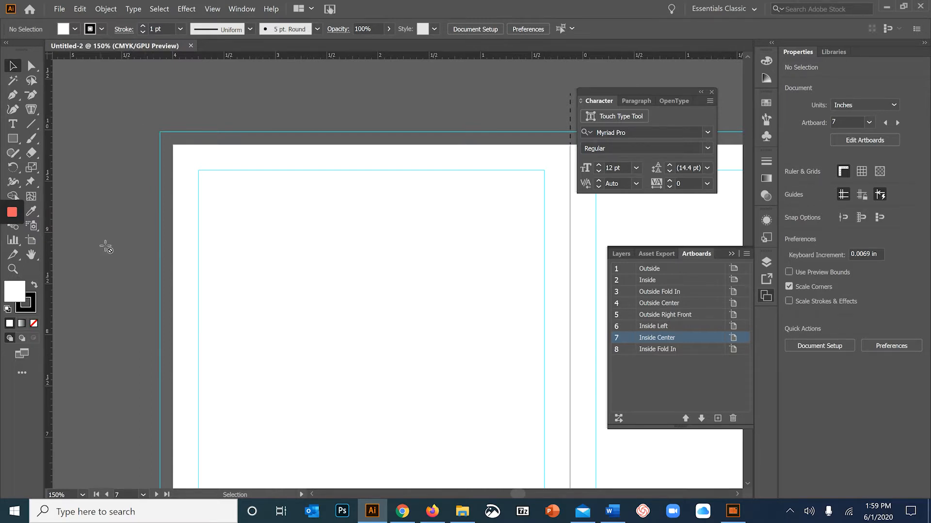
{"action": "scroll", "coordinate": [116, 253], "scroll_direction": "down", "scroll_amount": 4}
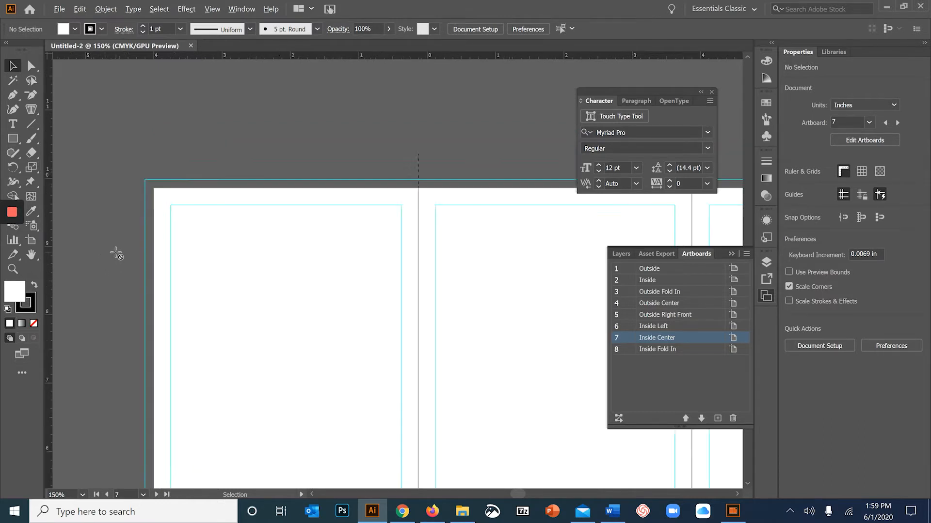
{"action": "left_click_drag", "start_coordinate": [246, 185], "coordinate": [326, 42]}
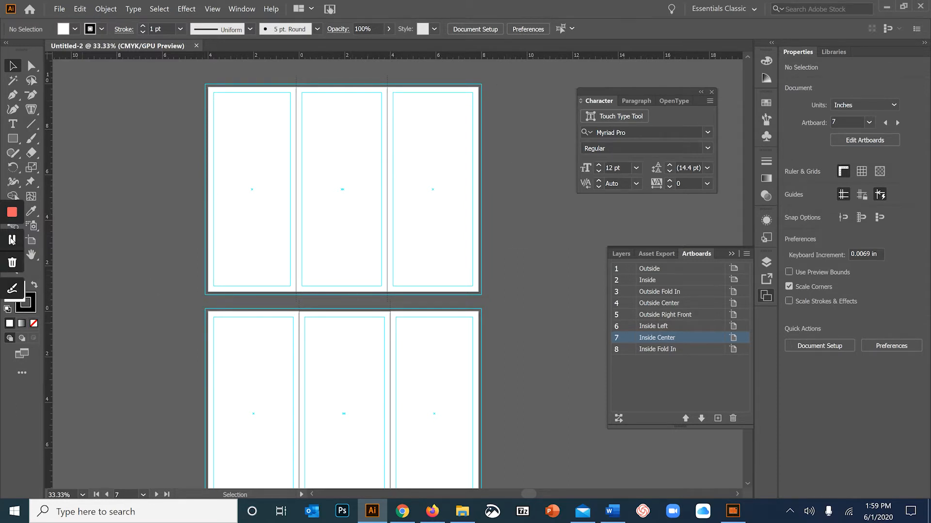
- Switch to Adobe Digital Editions and read the Place Layout Images instructions on pages 257 to 259
{"action": "key", "text": "alt+Tab"}
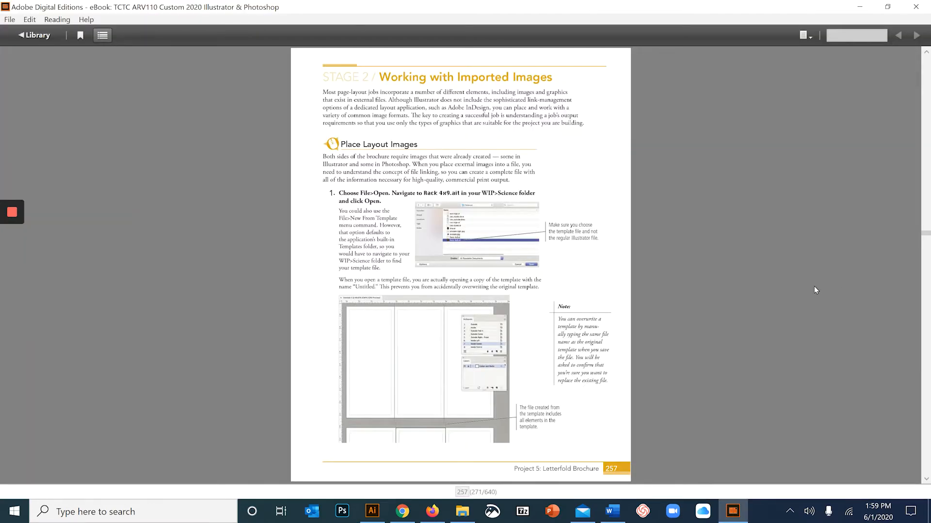
{"action": "left_click", "coordinate": [927, 480]}
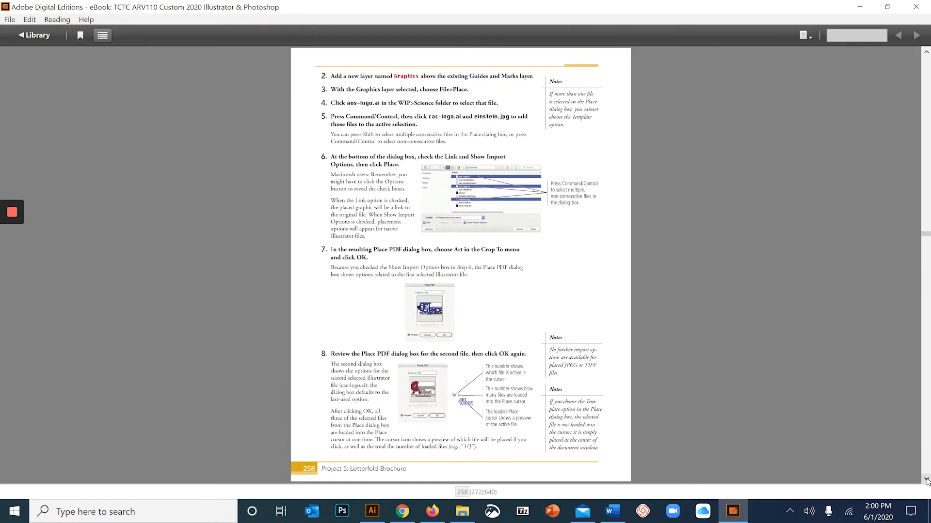
{"action": "left_click", "coordinate": [926, 480]}
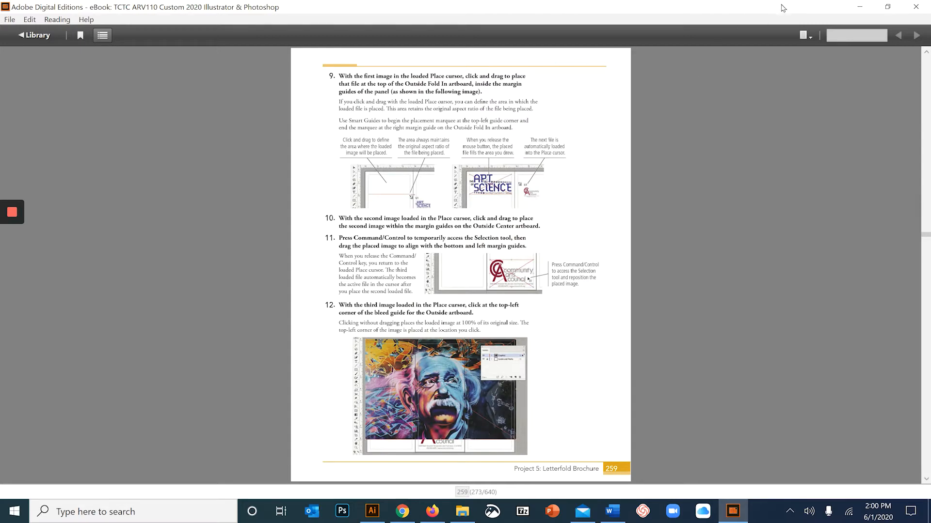
- Return to Illustrator and add a layer named GRAPHIC above the locked guides layer
{"action": "left_click", "coordinate": [859, 7]}
{"action": "left_click", "coordinate": [717, 418]}
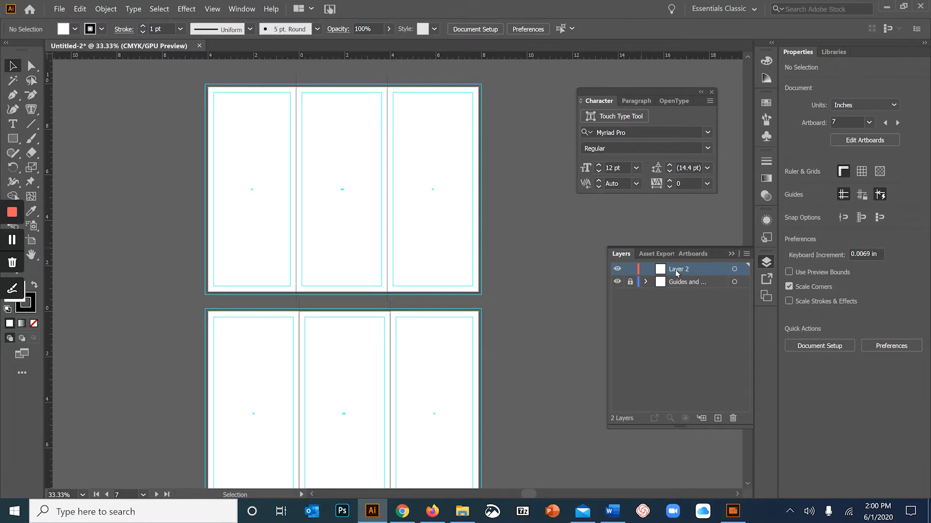
- Place einstein.jpg as a linked image, with Template and Show Import Options off, at the top-left bleed corner of the Outside artboard
{"action": "left_click", "coordinate": [59, 9]}
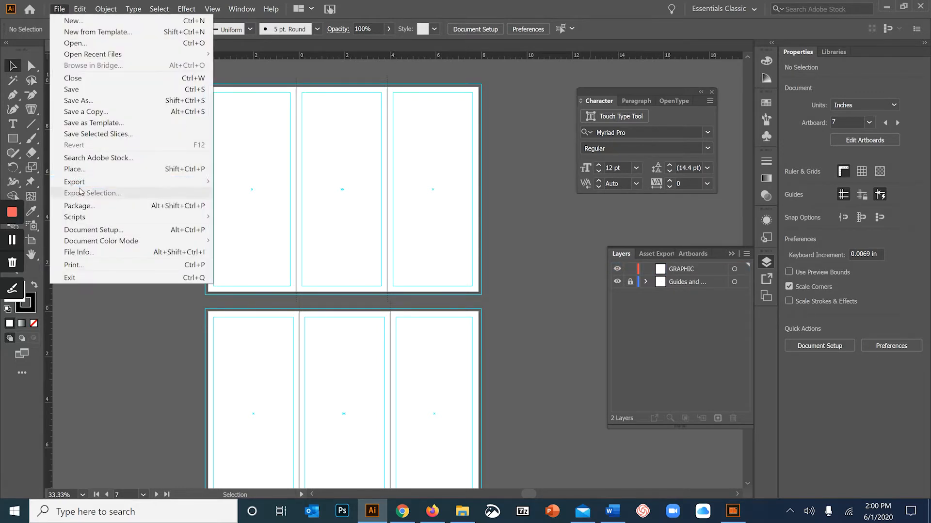
{"action": "left_click", "coordinate": [75, 170]}
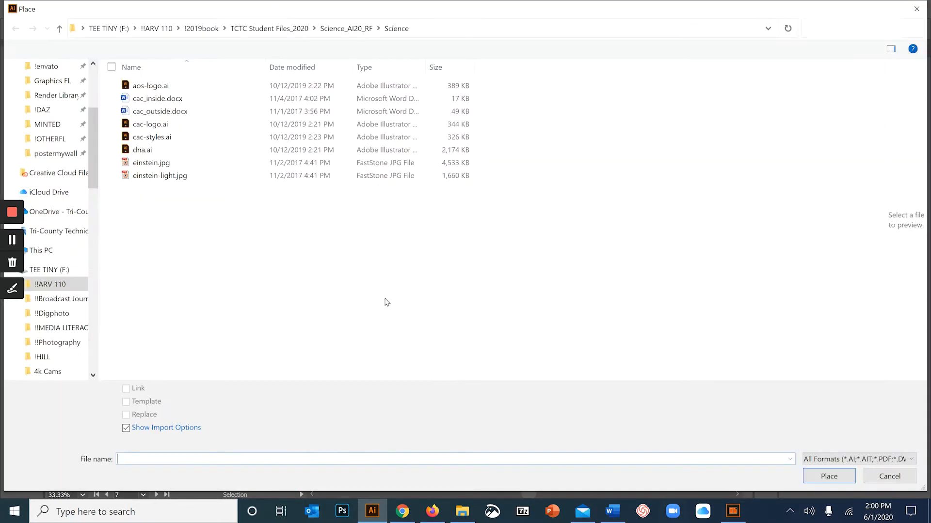
{"action": "left_click", "coordinate": [152, 165]}
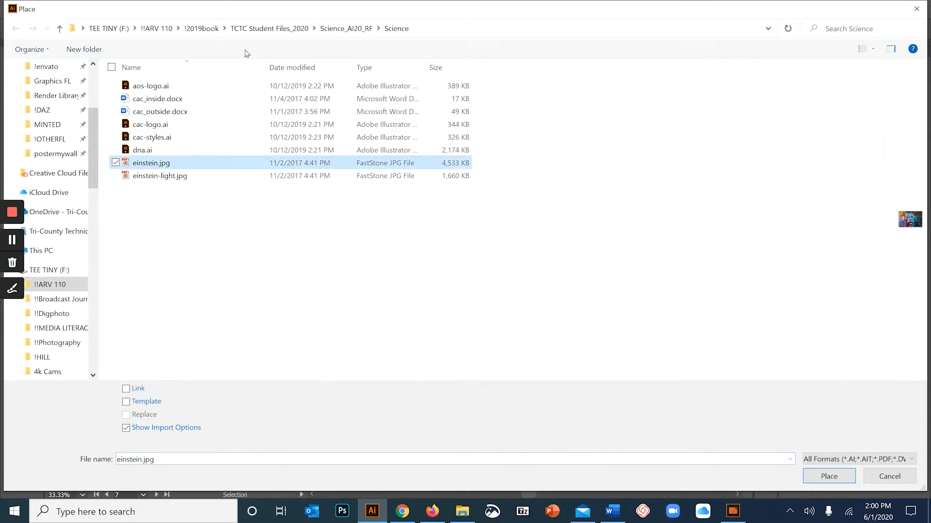
{"action": "left_click", "coordinate": [136, 428]}
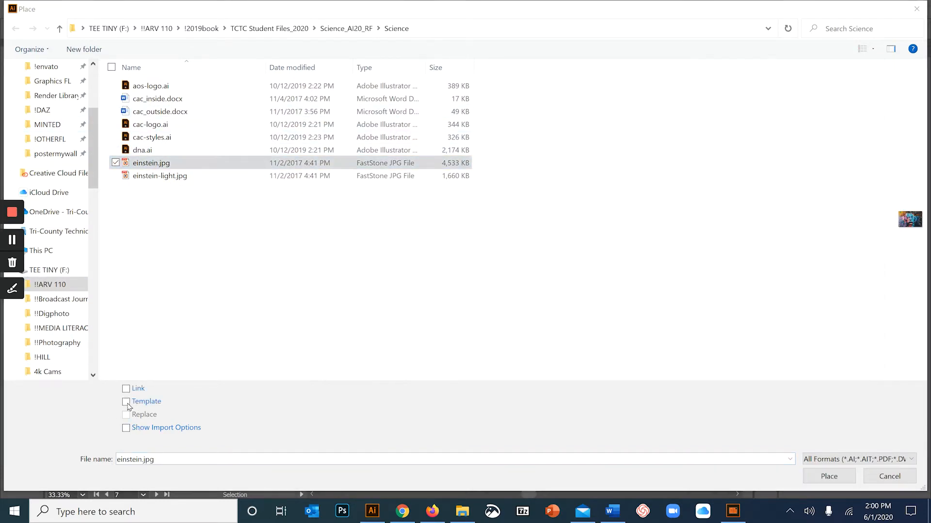
{"action": "left_click", "coordinate": [127, 404]}
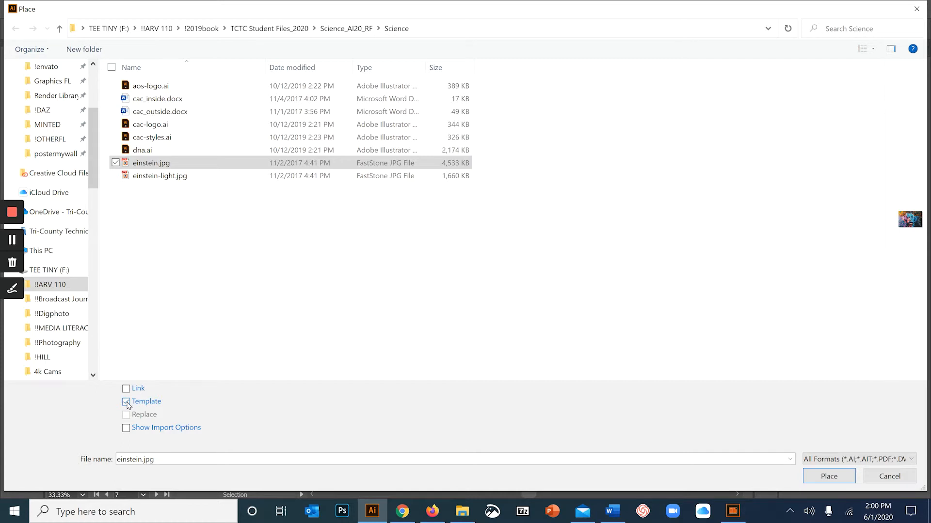
{"action": "left_click", "coordinate": [126, 389]}
{"action": "left_click", "coordinate": [127, 403]}
{"action": "left_click", "coordinate": [846, 479]}
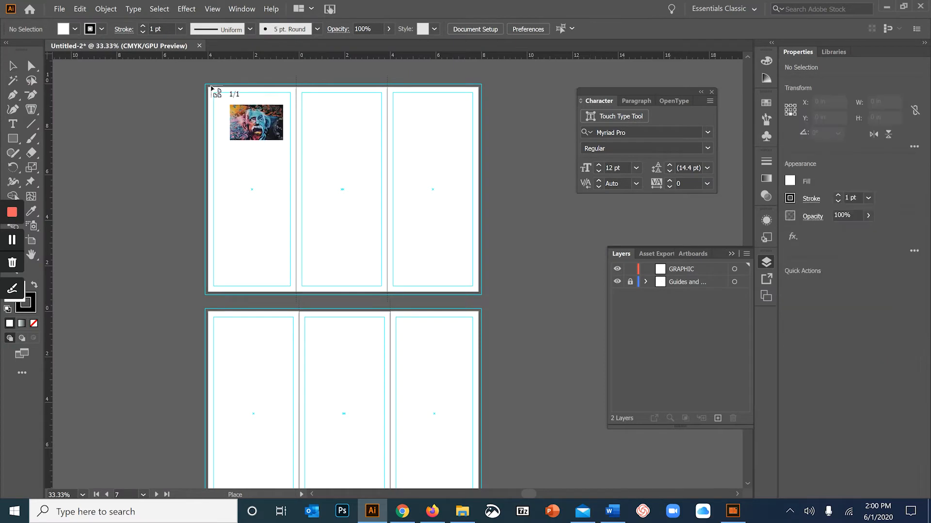
{"action": "left_click", "coordinate": [205, 86]}
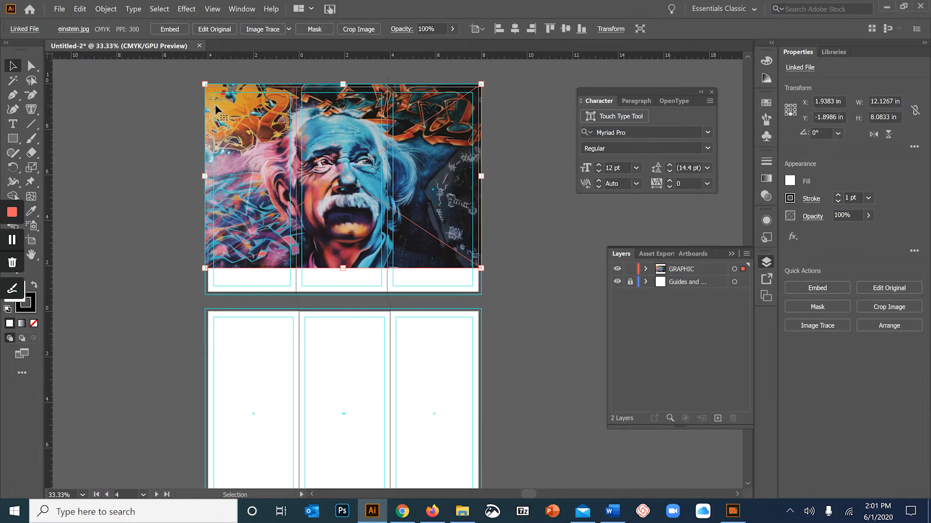
- Check the placed Einstein image's edges against the outside bleed guides, and leave the image faded and deselected
{"action": "scroll", "coordinate": [202, 146], "scroll_direction": "up", "scroll_amount": 1}
{"action": "scroll", "coordinate": [203, 150], "scroll_direction": "up", "scroll_amount": 2}
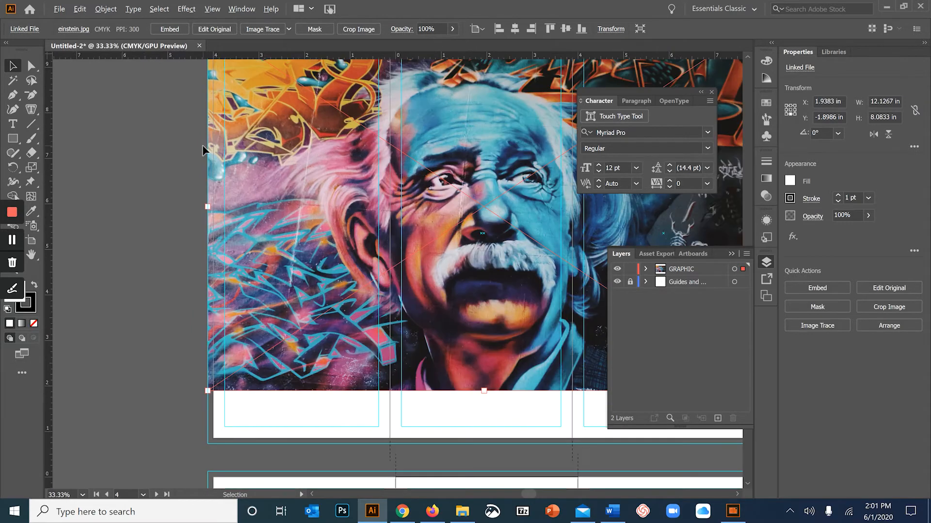
{"action": "left_click_drag", "start_coordinate": [302, 231], "coordinate": [282, 72]}
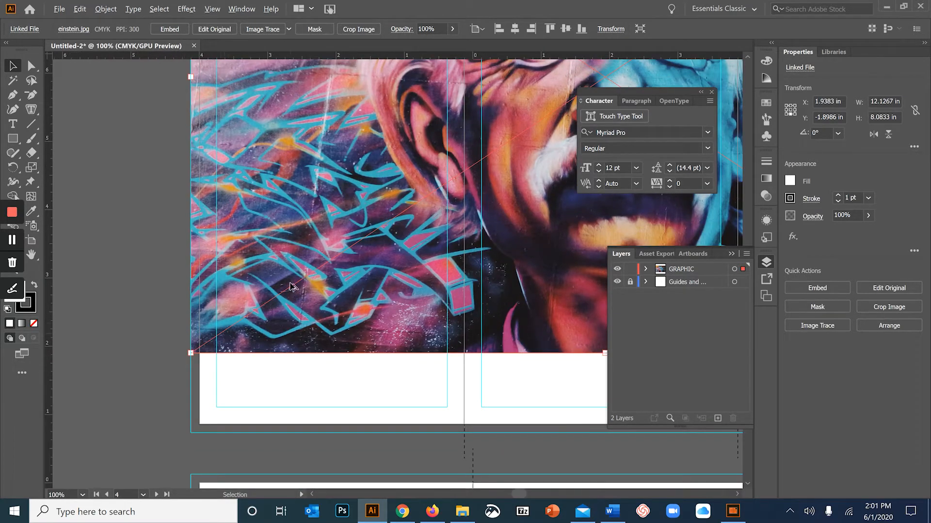
{"action": "scroll", "coordinate": [291, 283], "scroll_direction": "down", "scroll_amount": 4}
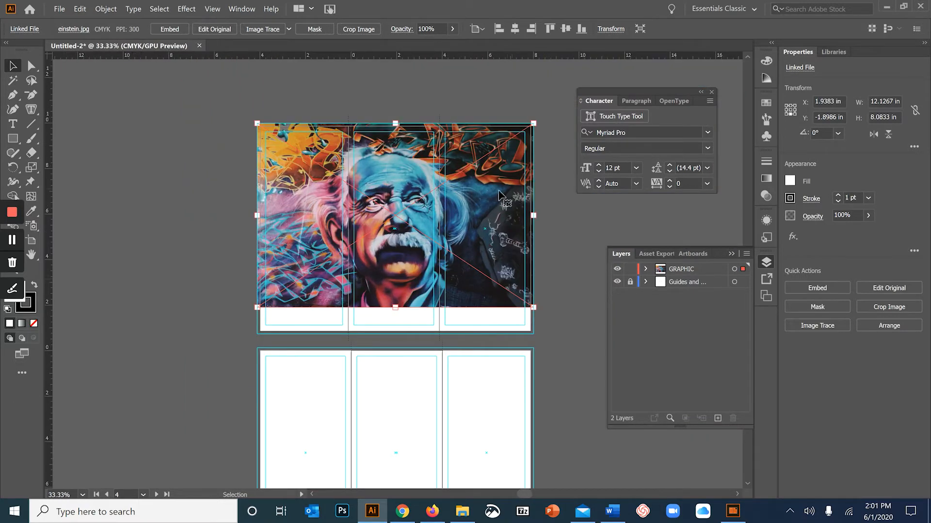
{"action": "scroll", "coordinate": [429, 173], "scroll_direction": "up", "scroll_amount": 1}
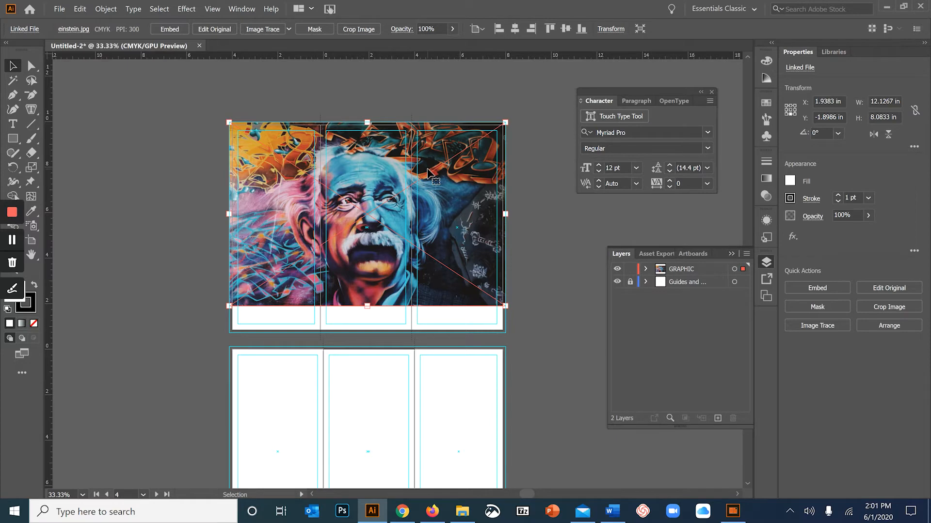
{"action": "left_click", "coordinate": [193, 161]}
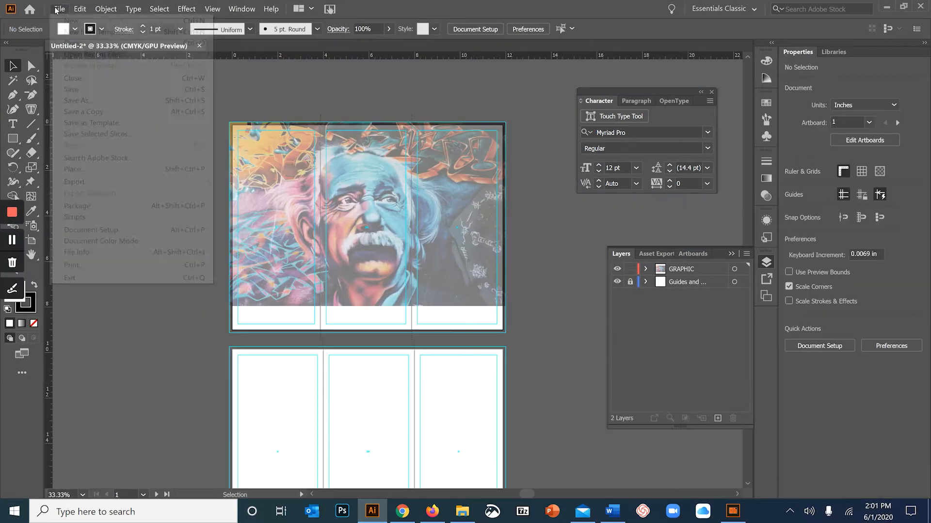
- Place dna.ai as a linked graphic on the Outside Fold In panel and move it down to the panel's bottom edge
{"action": "left_click", "coordinate": [59, 9]}
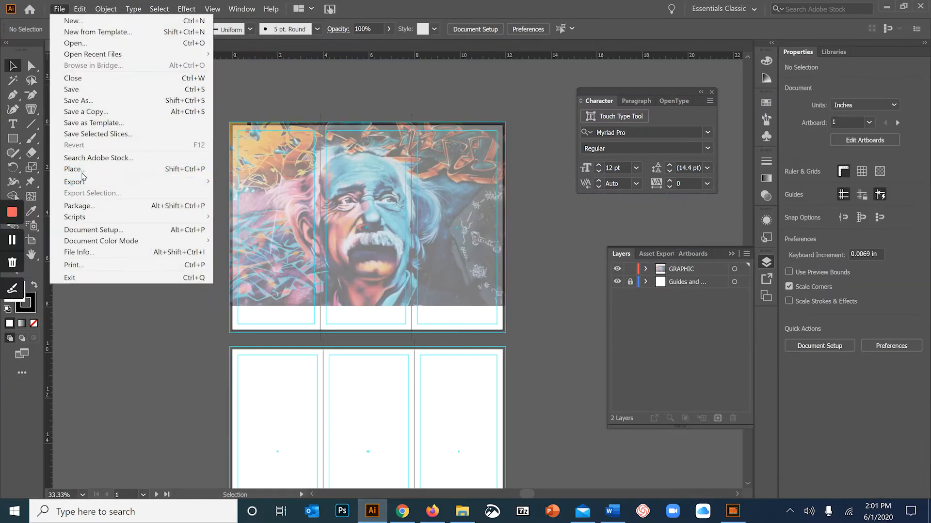
{"action": "left_click", "coordinate": [80, 169]}
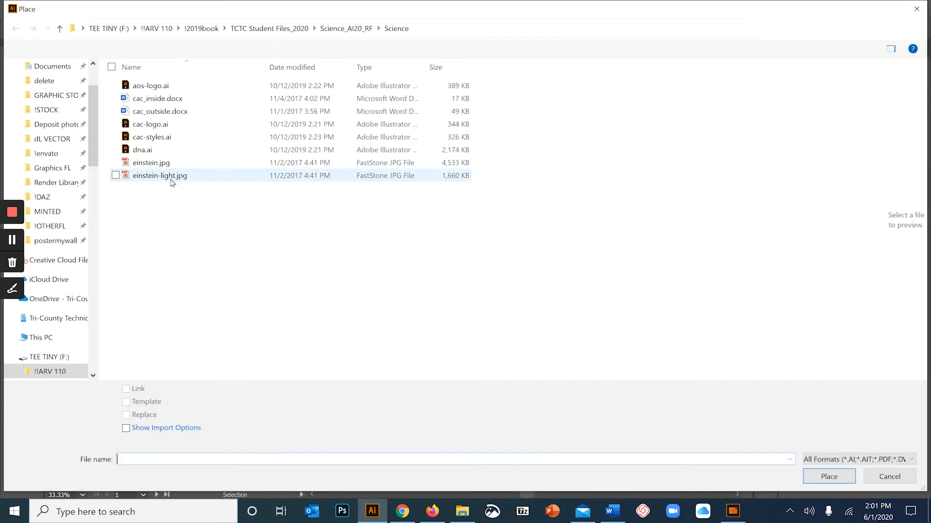
{"action": "left_click", "coordinate": [137, 149]}
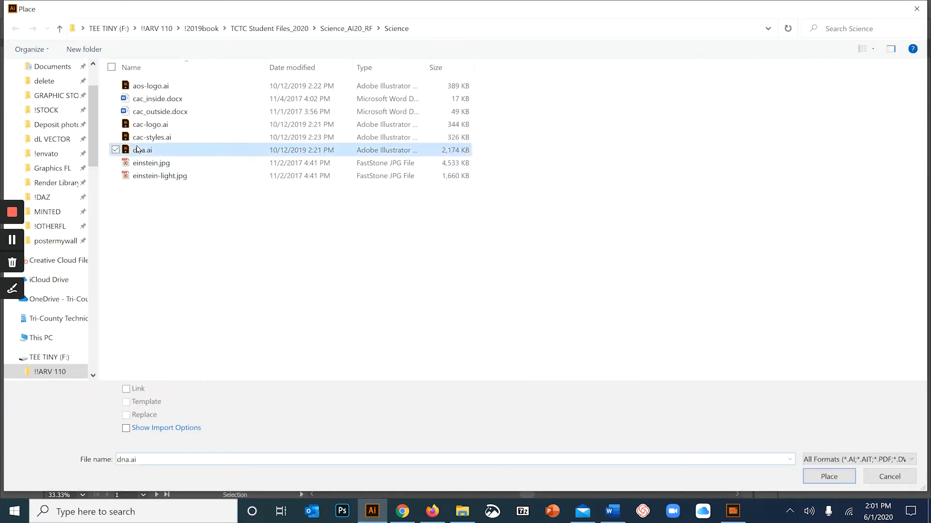
{"action": "left_click", "coordinate": [829, 476]}
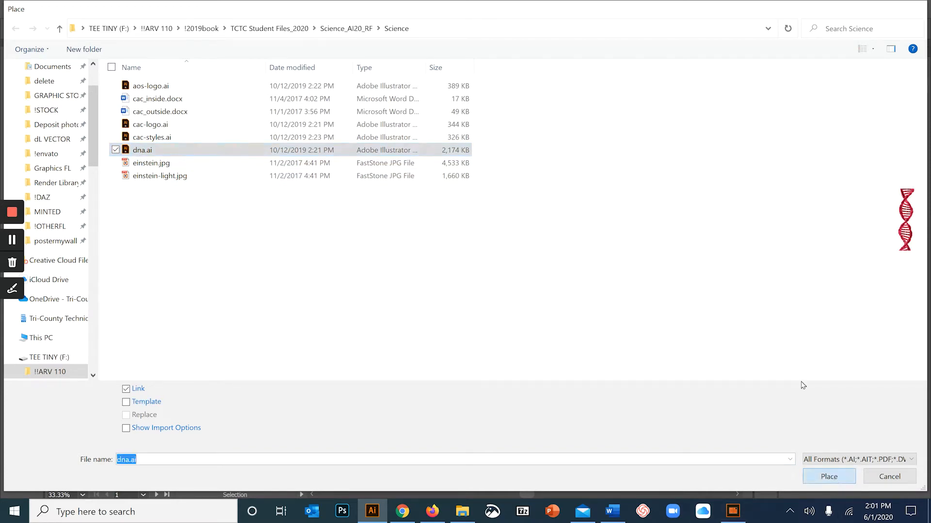
{"action": "left_click", "coordinate": [279, 193]}
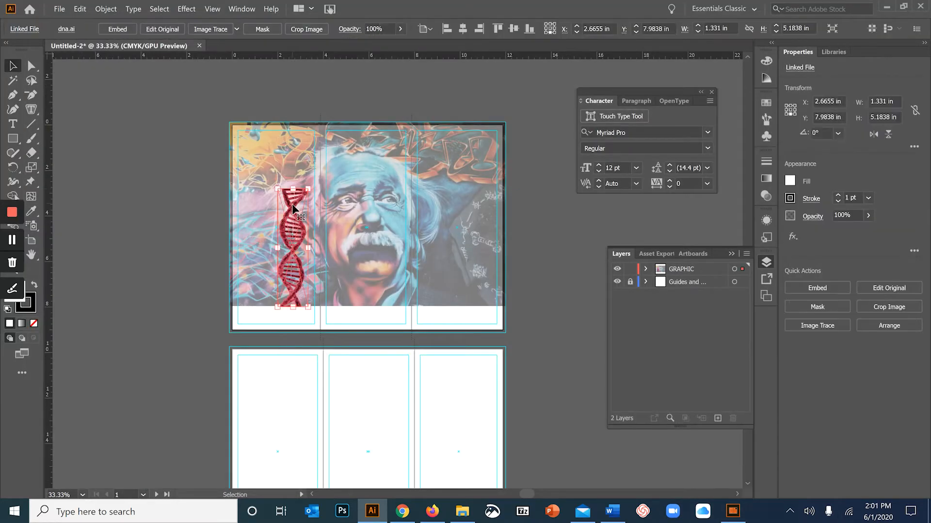
{"action": "left_click_drag", "start_coordinate": [293, 212], "coordinate": [300, 258]}
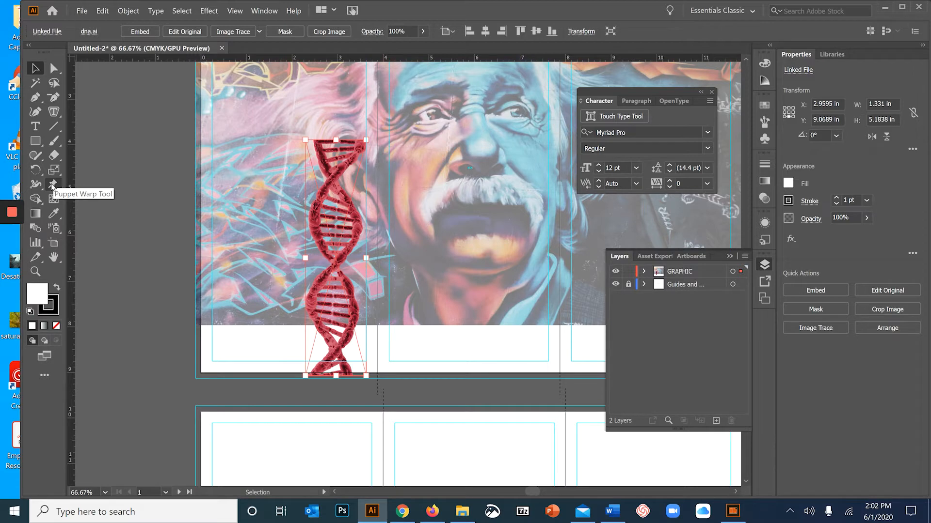
- Try to apply the Puppet Warp tool to the linked DNA graphic, and go back to the Selection tool
{"action": "left_click", "coordinate": [52, 185]}
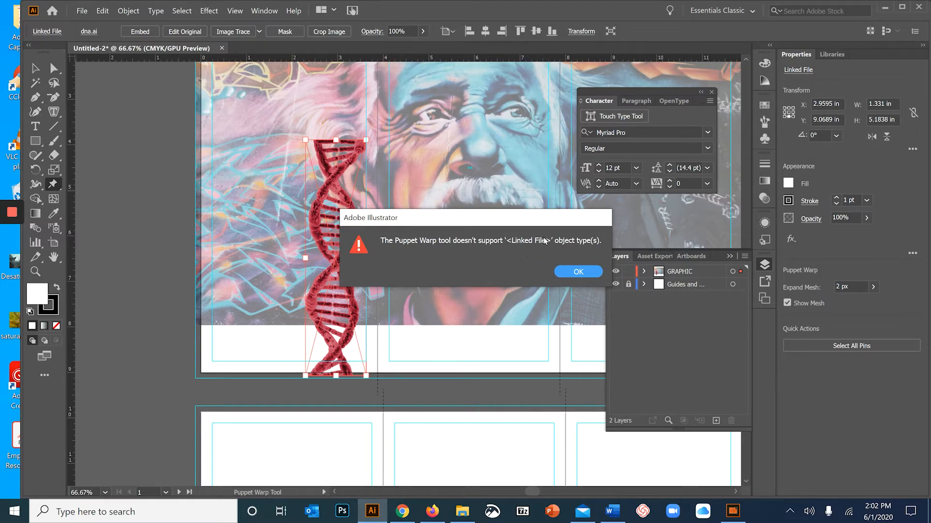
{"action": "left_click", "coordinate": [576, 271]}
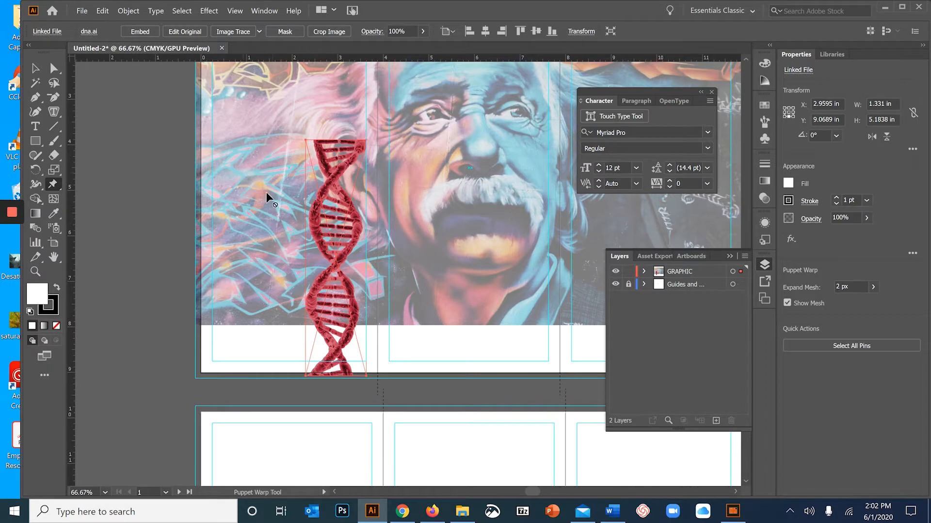
{"action": "left_click", "coordinate": [622, 347]}
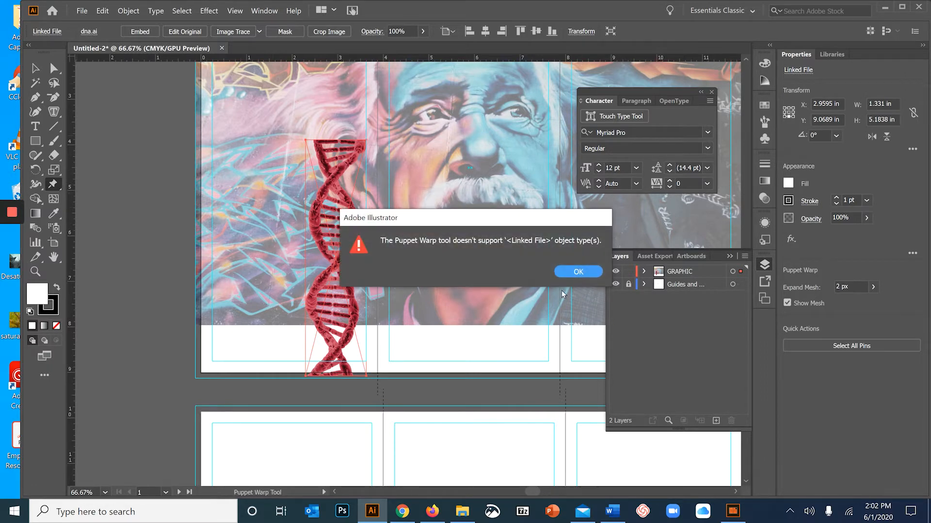
{"action": "left_click", "coordinate": [578, 272]}
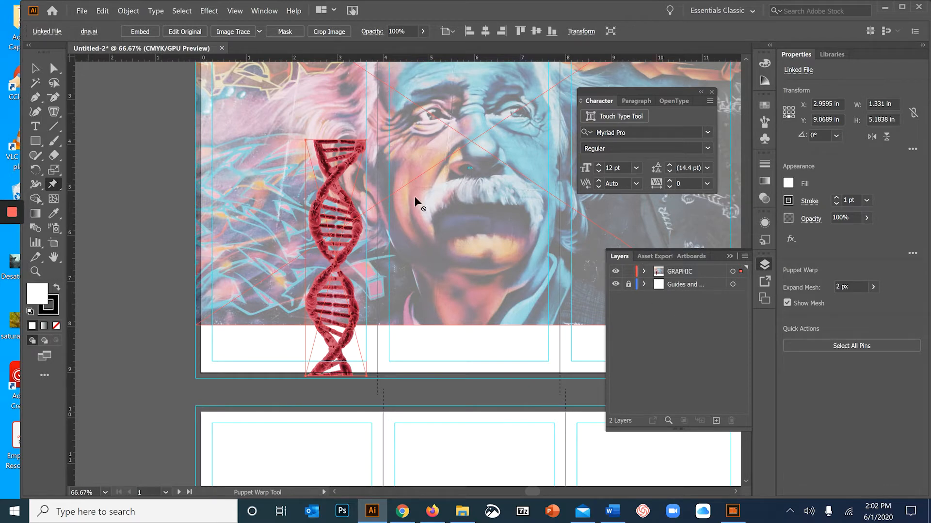
{"action": "key", "text": "ctrl+z"}
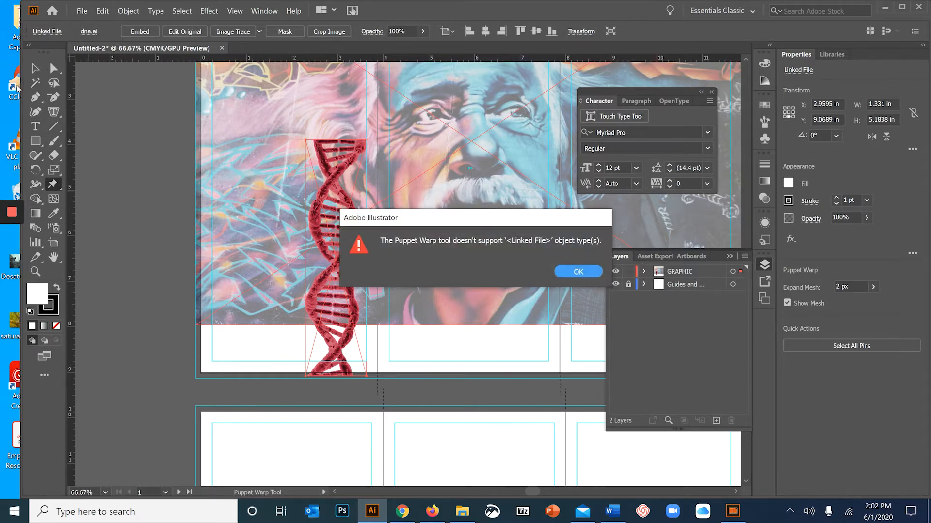
{"action": "left_click", "coordinate": [578, 272]}
{"action": "left_click", "coordinate": [35, 68]}
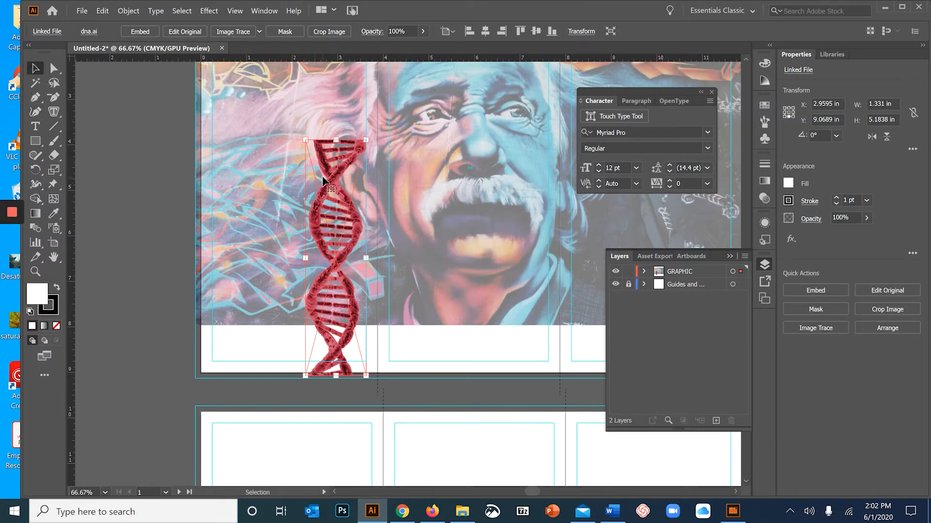
- Embed the DNA graphic and activate the Puppet Warp tool on it, inspecting its mesh and automatic pins
{"action": "left_click", "coordinate": [140, 32]}
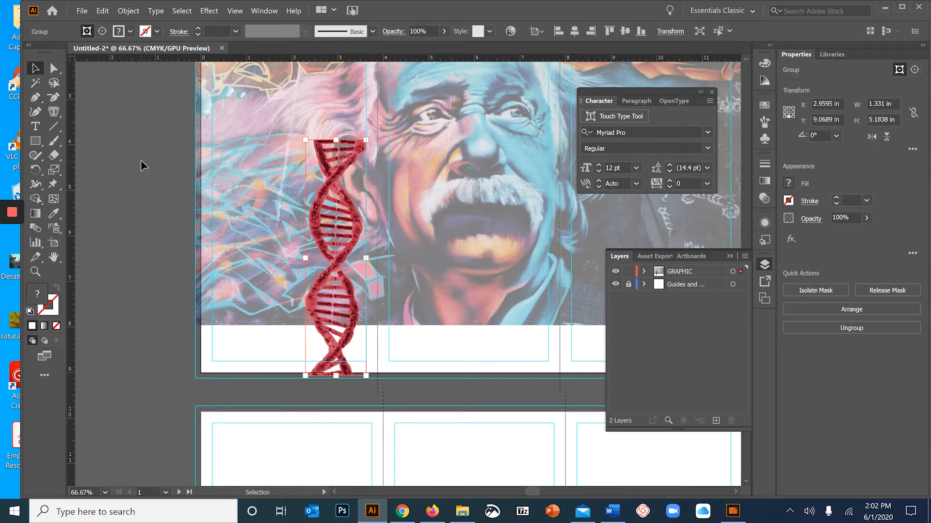
{"action": "left_click", "coordinate": [54, 187]}
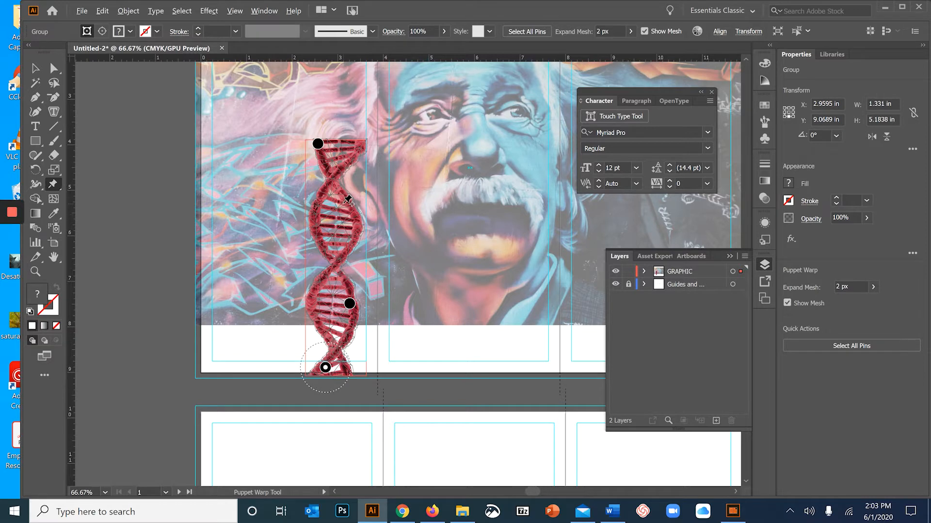
{"action": "scroll", "coordinate": [346, 210], "scroll_direction": "up", "scroll_amount": 3, "text": "alt"}
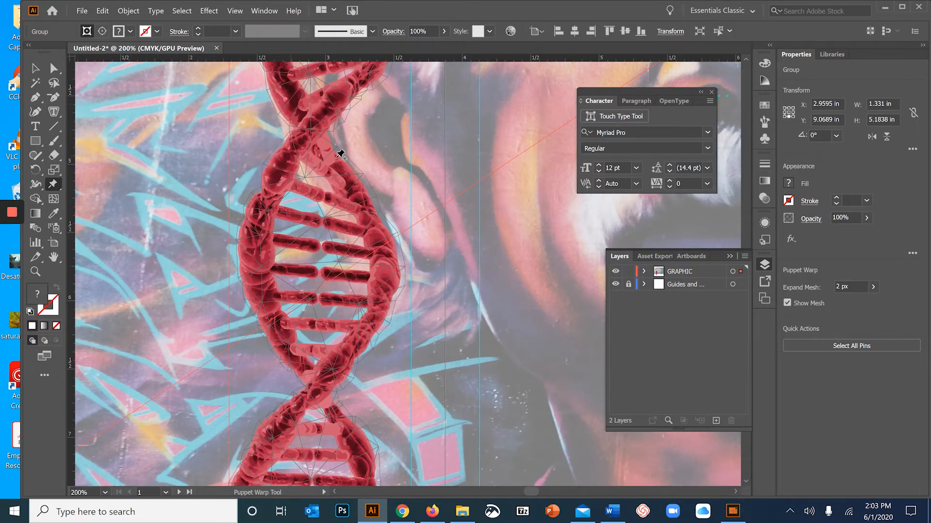
{"action": "scroll", "coordinate": [349, 213], "scroll_direction": "down", "scroll_amount": 2, "text": "alt"}
{"action": "scroll", "coordinate": [346, 217], "scroll_direction": "down", "scroll_amount": 1, "text": "alt"}
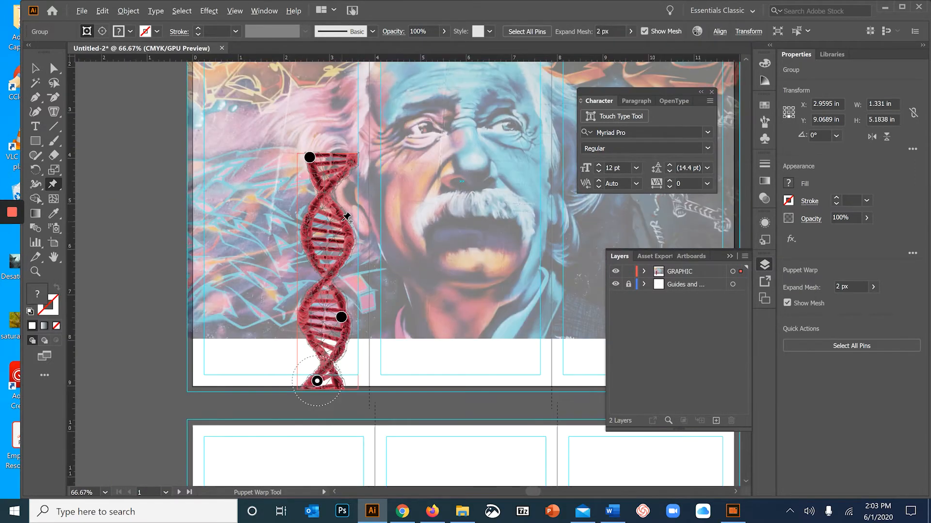
{"action": "left_click", "coordinate": [53, 185]}
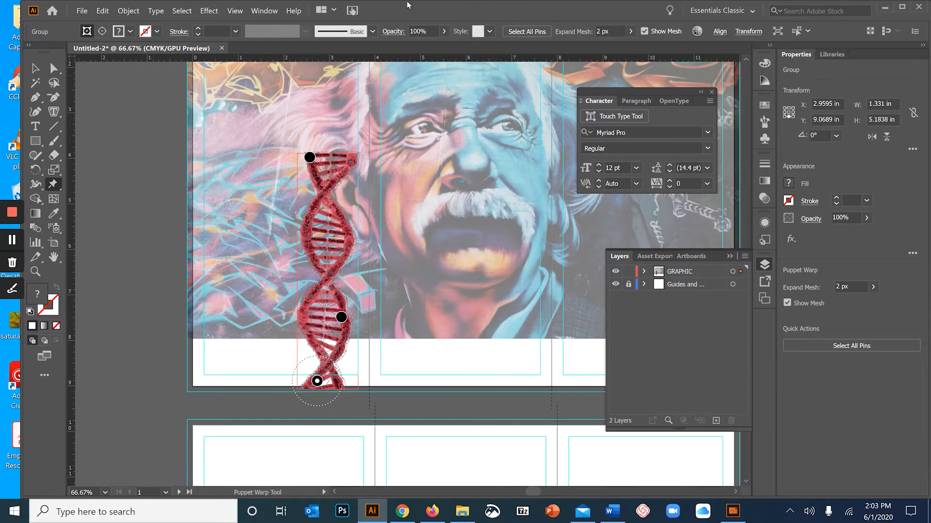
- Try to remove all automatic pins from the DNA mesh, and read the eBook's note about reappearing pins
{"action": "left_click", "coordinate": [526, 32]}
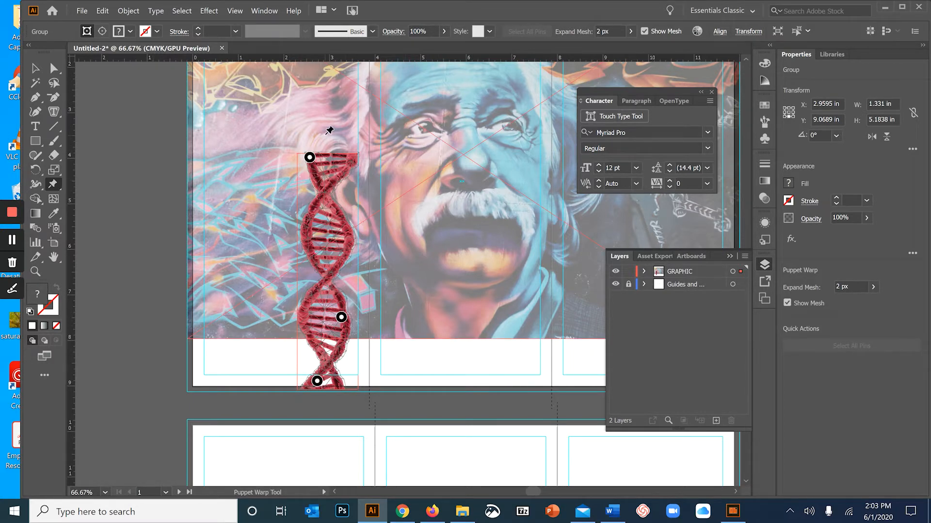
{"action": "key", "text": "Escape"}
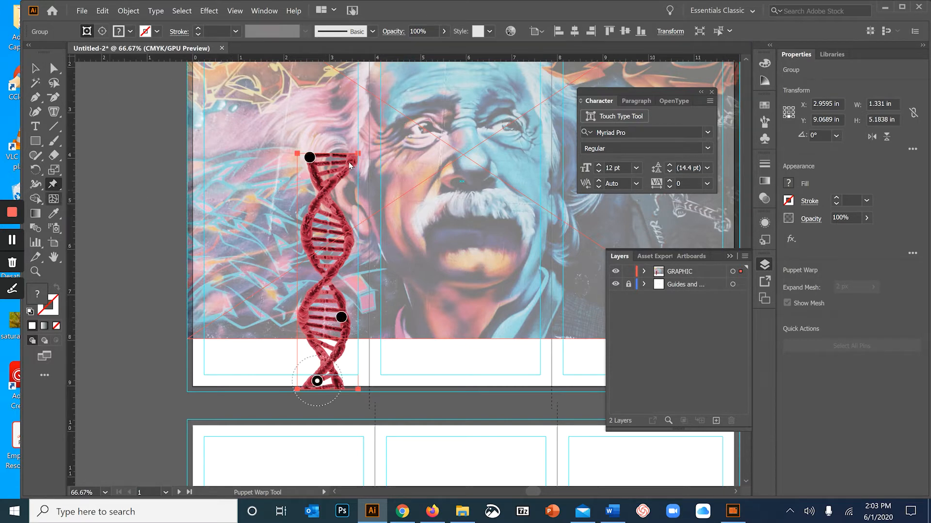
{"action": "key", "text": "alt+Tab"}
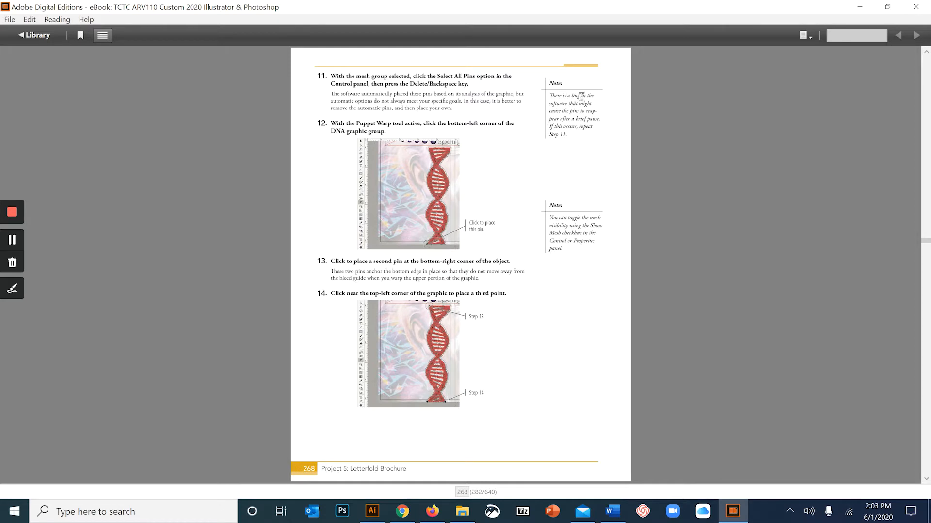
{"action": "left_click_drag", "start_coordinate": [552, 99], "coordinate": [576, 127]}
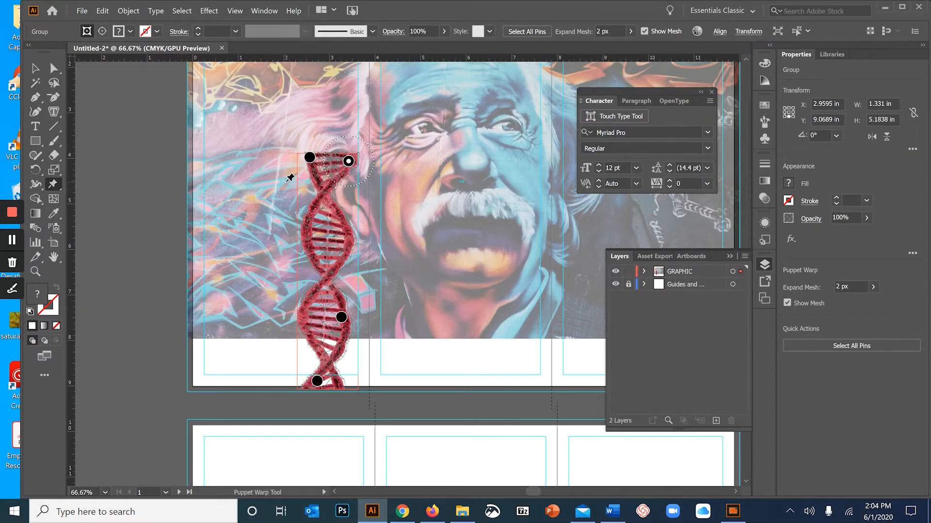
- Select all Puppet Warp pins on the DNA graphic once more and try to delete them together
{"action": "key", "text": "v"}
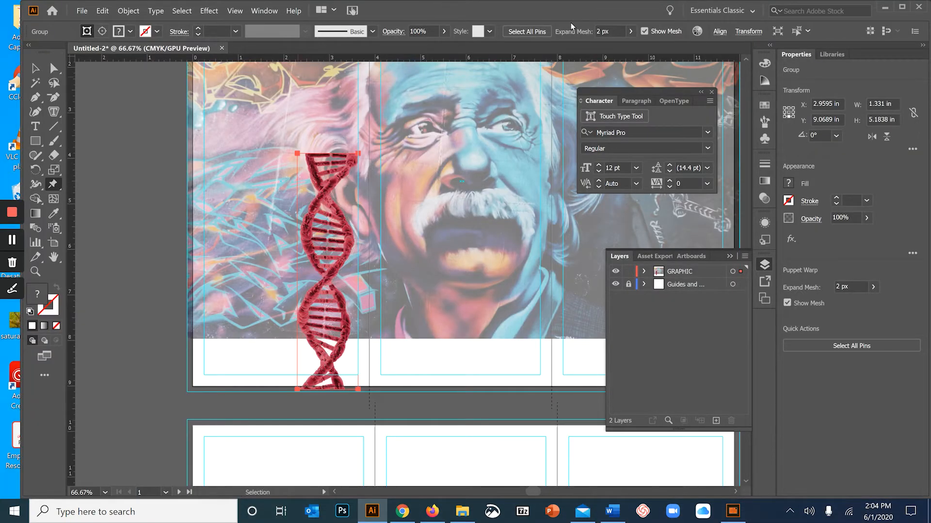
{"action": "left_click", "coordinate": [528, 32]}
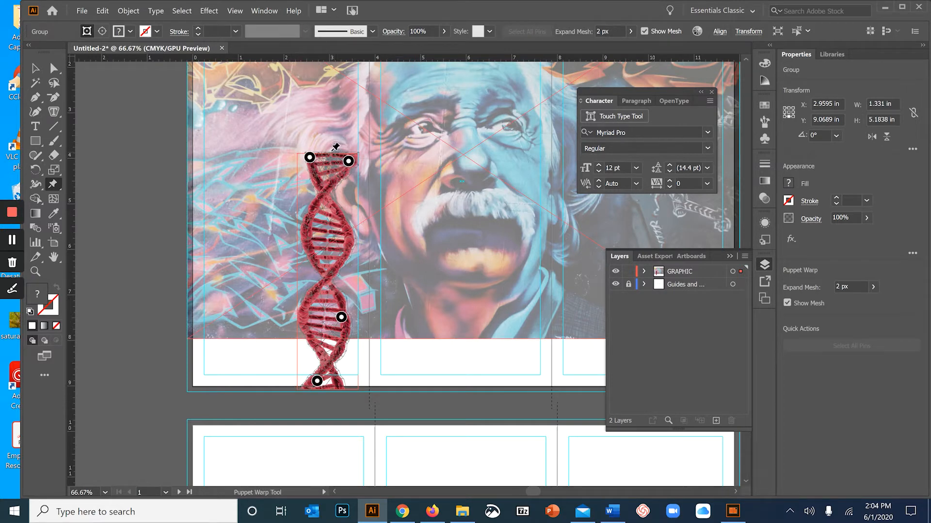
{"action": "key", "text": "Delete"}
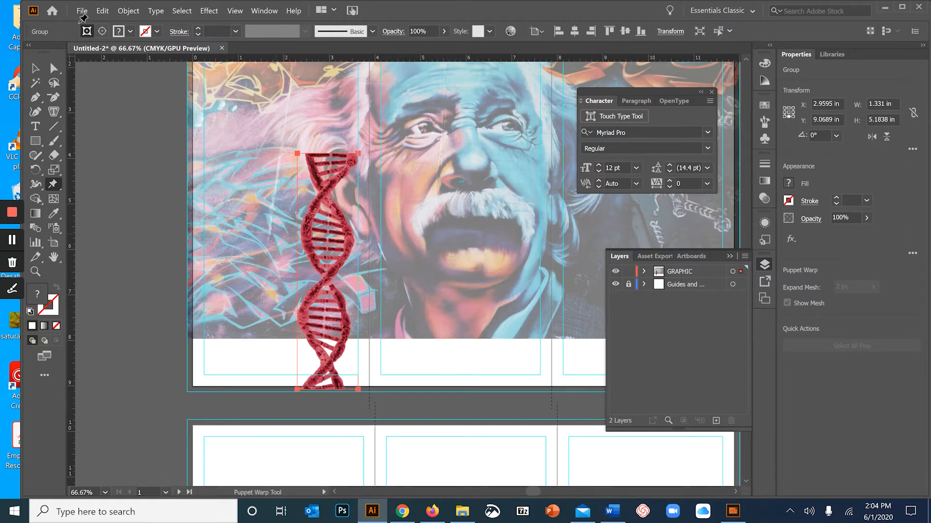
{"action": "key", "text": "ctrl+z"}
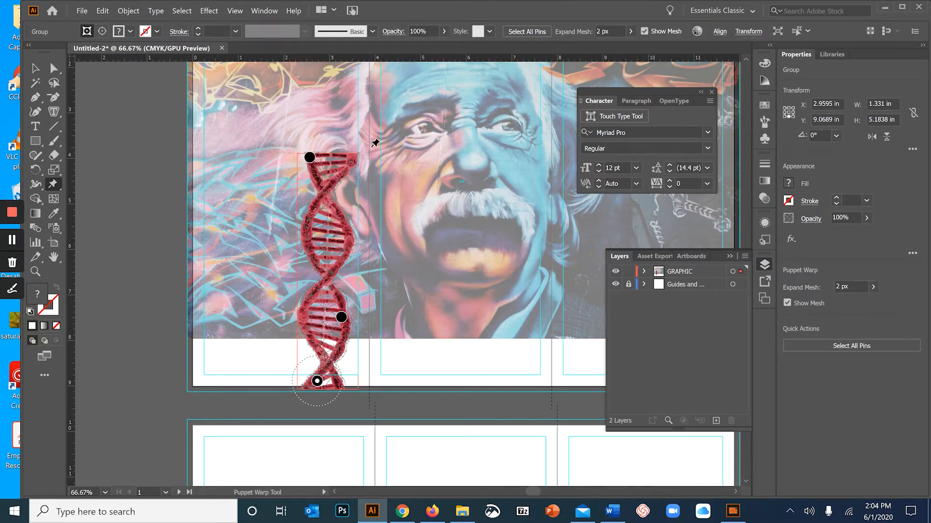
- Try deleting the DNA mesh's automatic pins one at a time, from the top pin down to the bottom one
{"action": "left_click", "coordinate": [309, 157]}
{"action": "key", "text": "Delete"}
{"action": "left_click", "coordinate": [341, 318]}
{"action": "key", "text": "Delete"}
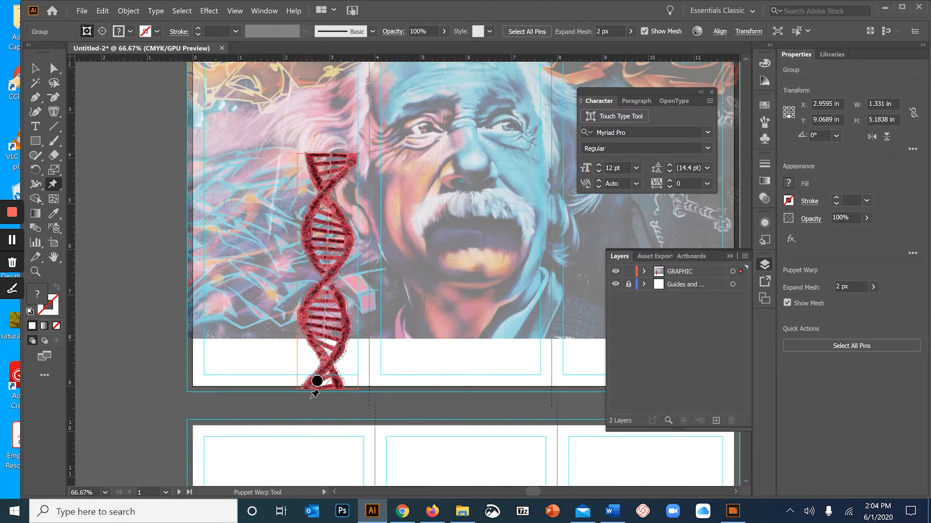
{"action": "left_click", "coordinate": [317, 382]}
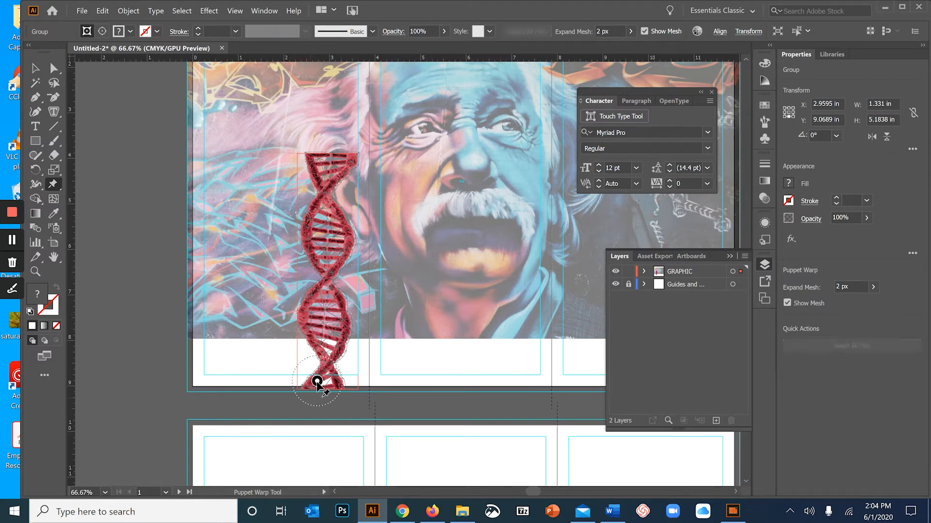
{"action": "key", "text": "Delete"}
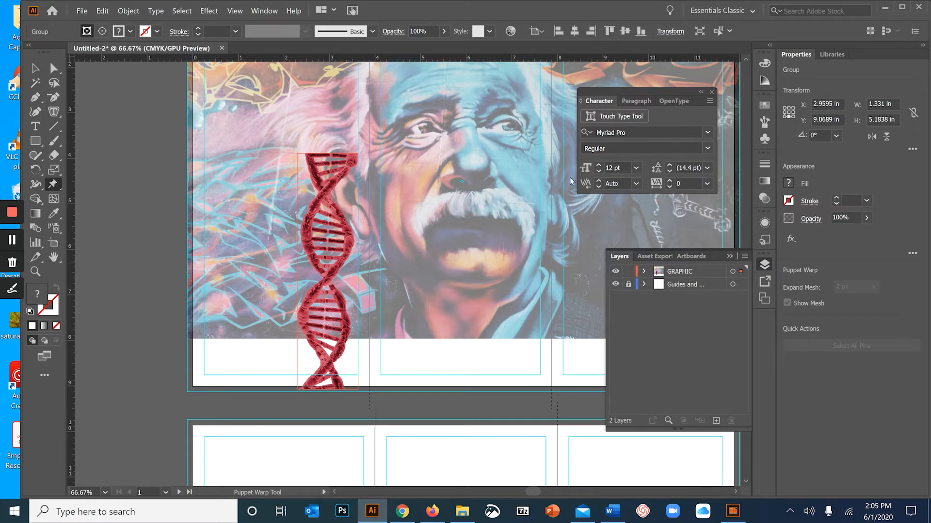
{"action": "left_click", "coordinate": [313, 381]}
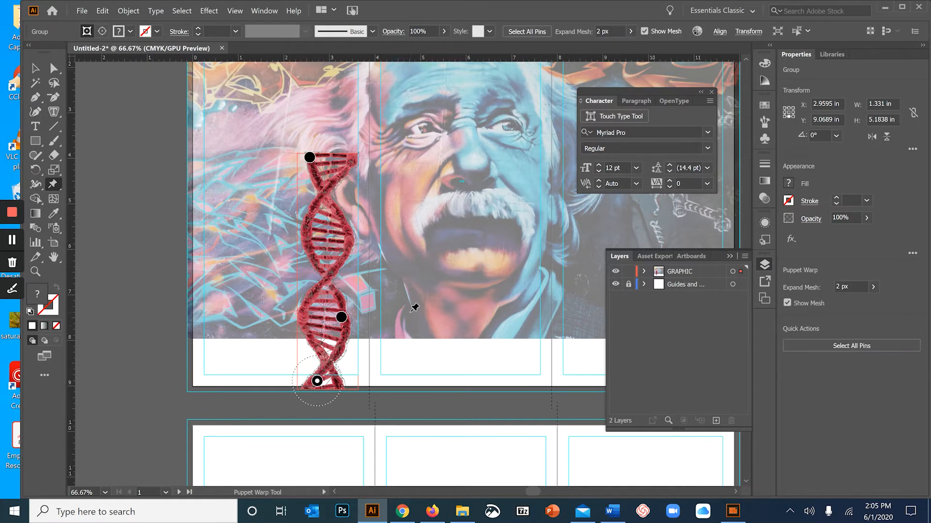
- Delete the three reappeared pins individually until the DNA mesh has none left
{"action": "left_click", "coordinate": [309, 158]}
{"action": "key", "text": "Delete"}
{"action": "left_click", "coordinate": [342, 317]}
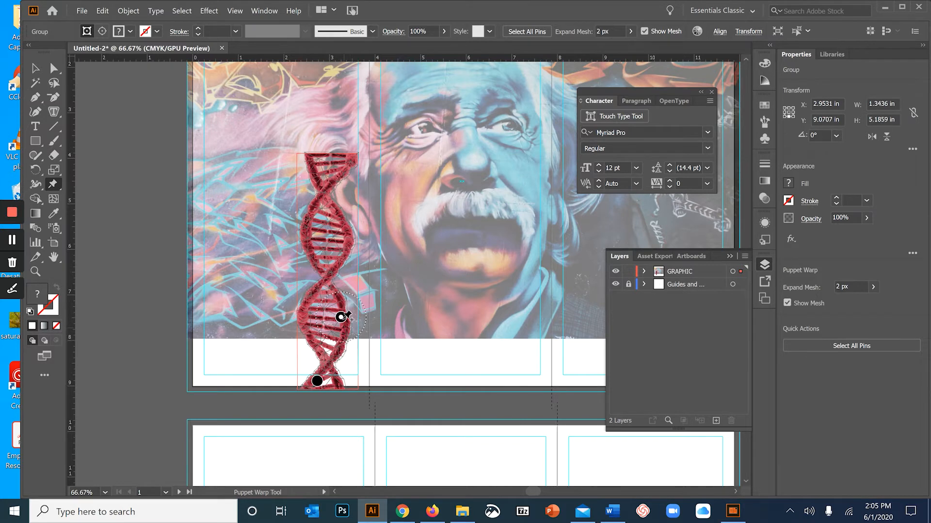
{"action": "key", "text": "Delete"}
{"action": "left_click", "coordinate": [317, 382]}
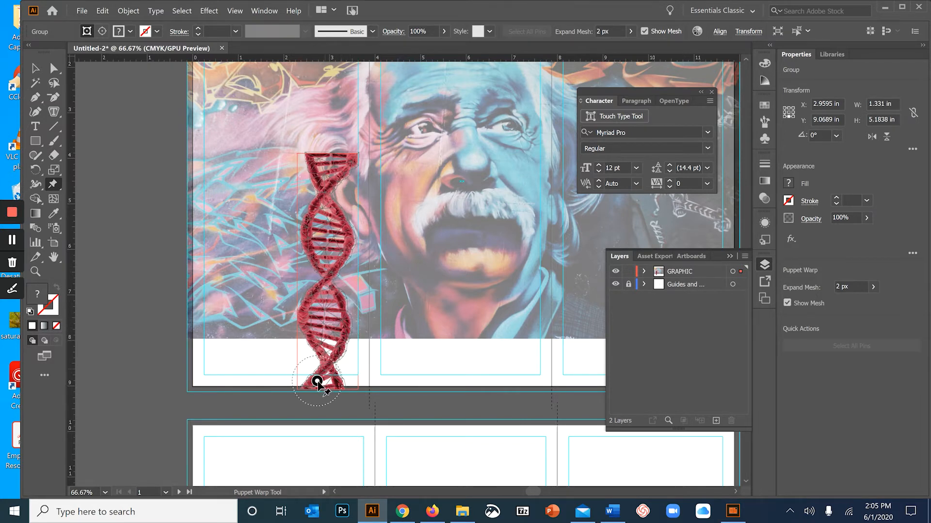
{"action": "key", "text": "Delete"}
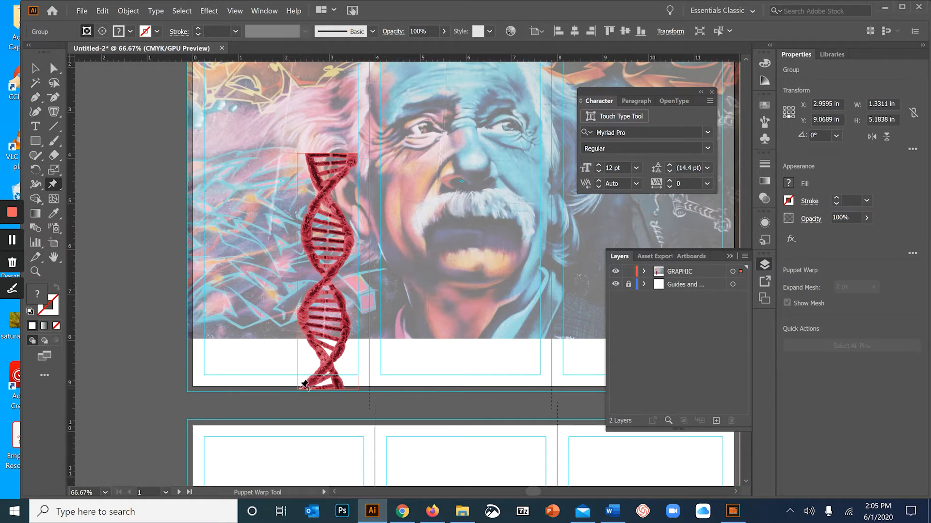
- Place Puppet Warp pins at the DNA graphic's bottom-left, bottom-right and top-left corners
{"action": "left_click", "coordinate": [300, 388]}
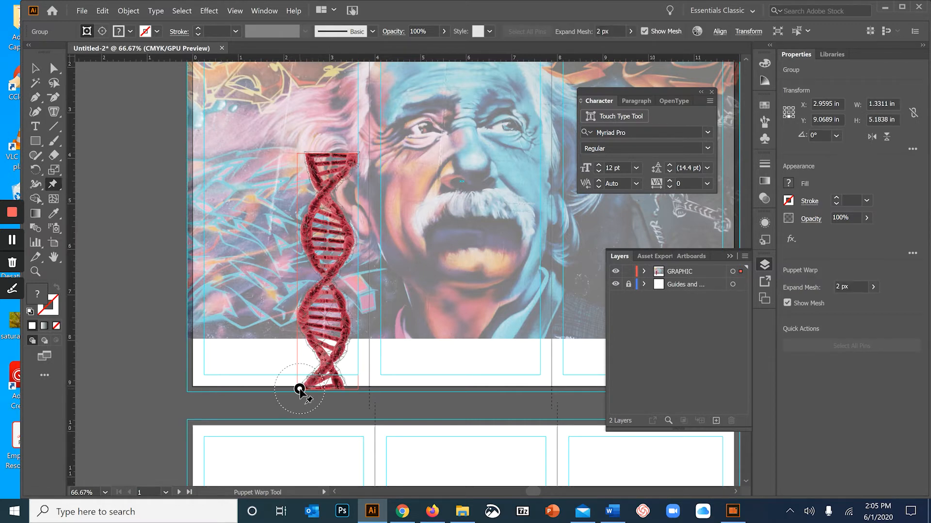
{"action": "left_click", "coordinate": [342, 387]}
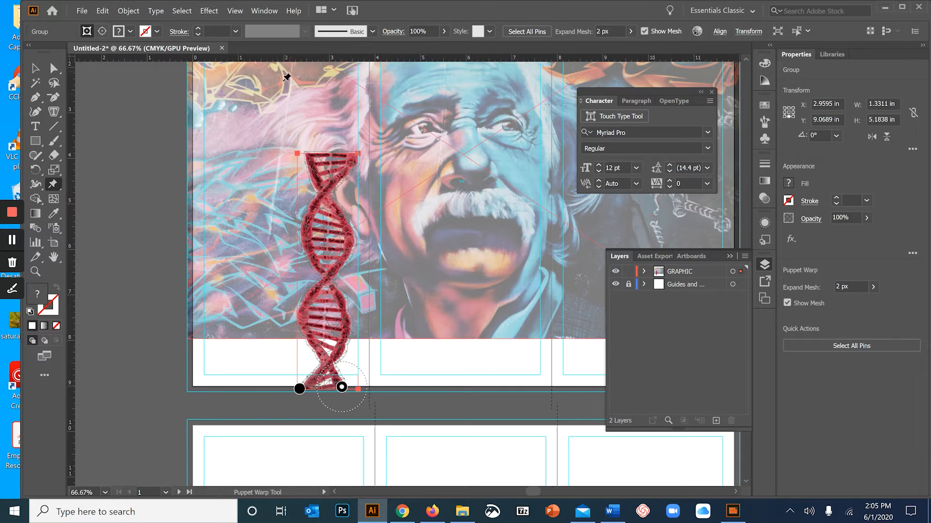
{"action": "left_click", "coordinate": [306, 154]}
{"action": "left_click", "coordinate": [13, 241]}
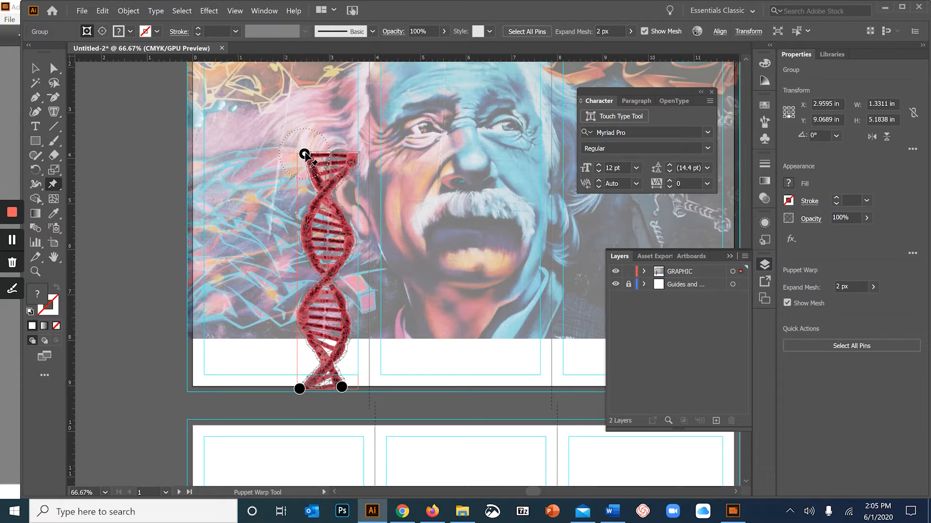
- Bend the DNA graphic by moving and rotating its top pin at the left bleed guide, and shift both bottom pins right toward the panel fold
{"action": "left_click_drag", "start_coordinate": [304, 154], "coordinate": [188, 194]}
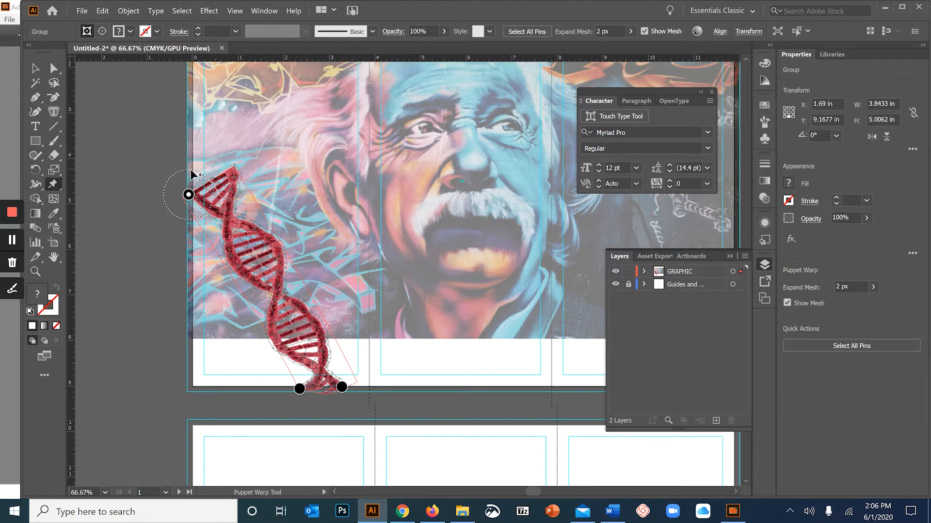
{"action": "left_click_drag", "start_coordinate": [190, 169], "coordinate": [168, 177]}
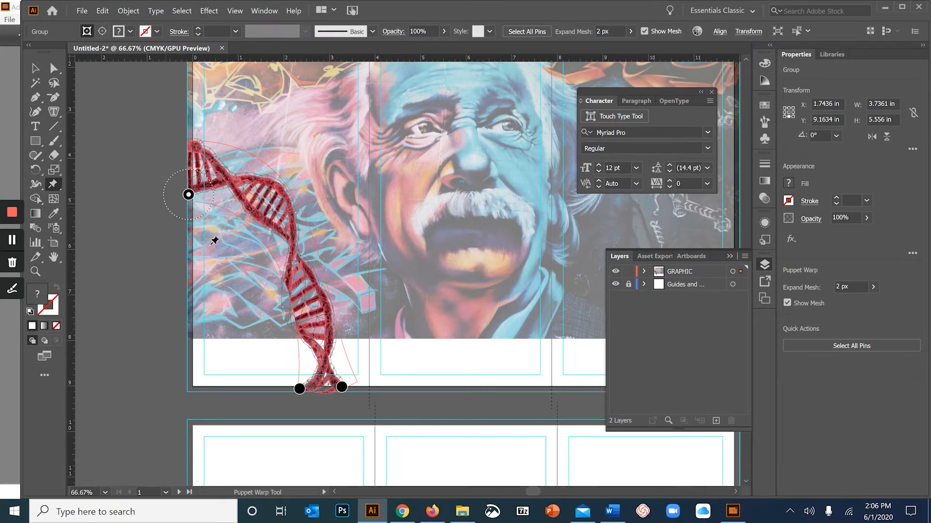
{"action": "left_click", "coordinate": [341, 388]}
{"action": "left_click_drag", "start_coordinate": [341, 387], "coordinate": [365, 384]}
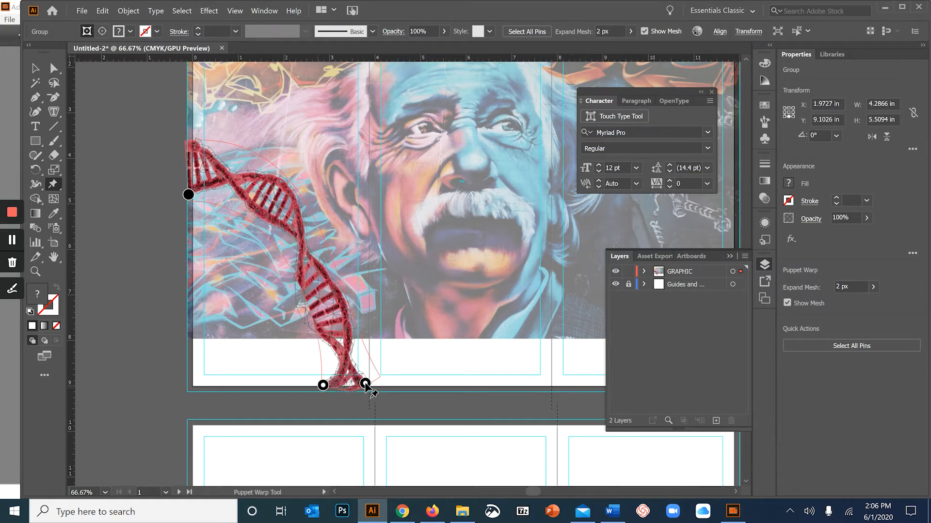
{"action": "left_click", "coordinate": [34, 73]}
{"action": "left_click", "coordinate": [13, 240]}
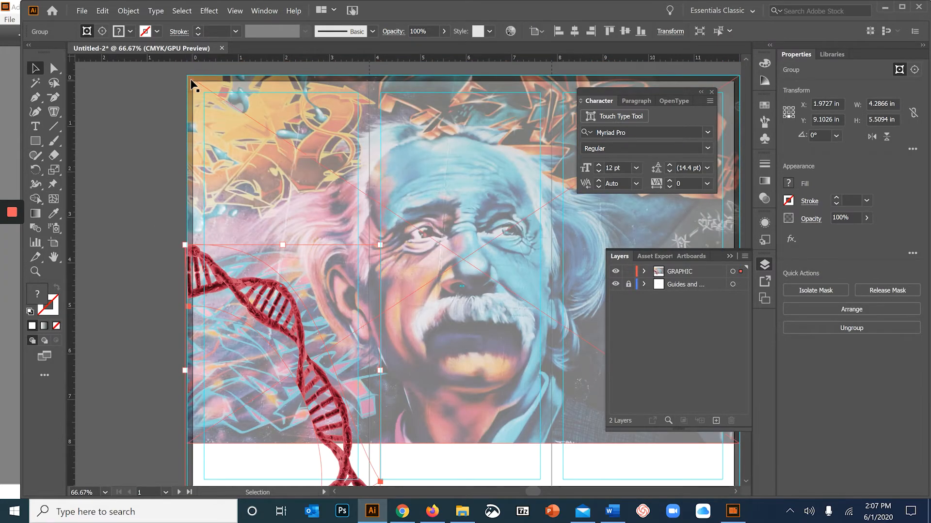
- Try enlarging the Einstein image proportionally from its bottom-right corner to about 18.17 × 12.11 in
{"action": "left_click", "coordinate": [190, 85]}
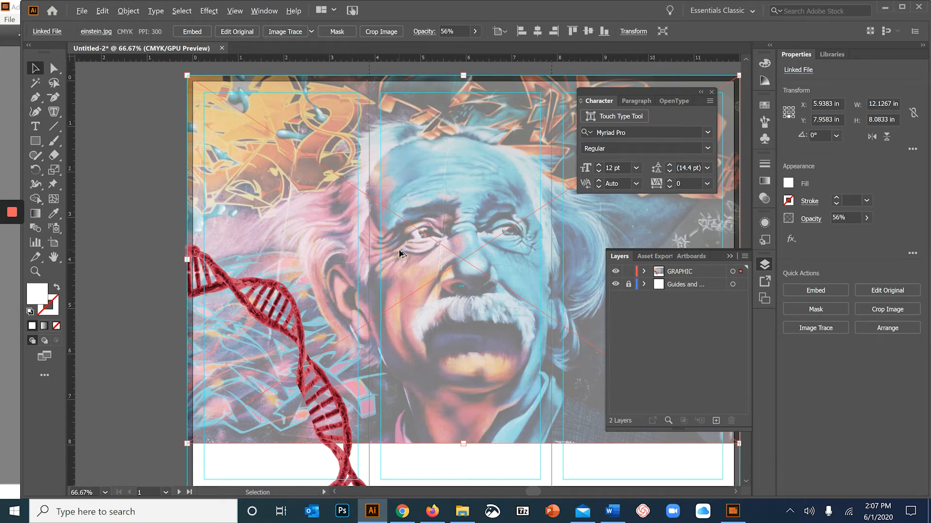
{"action": "scroll", "coordinate": [401, 253], "scroll_direction": "down", "scroll_amount": 2}
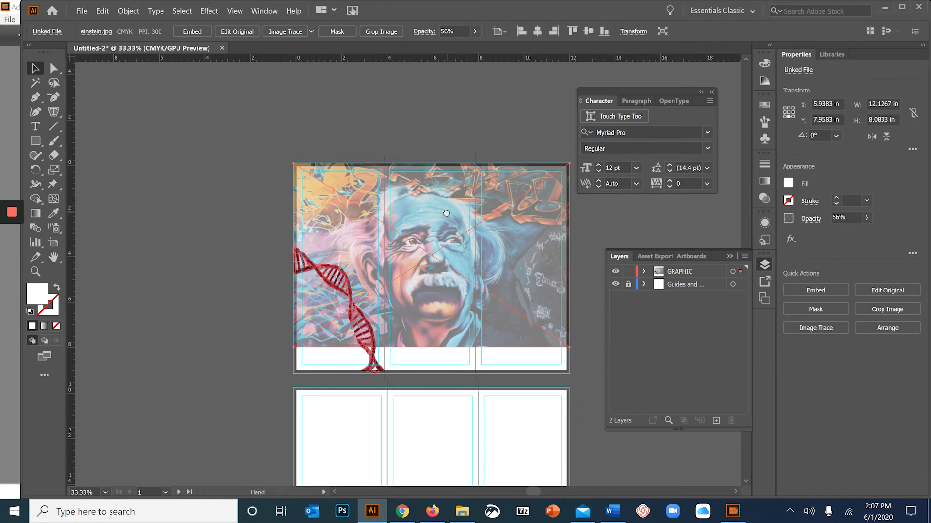
{"action": "left_click_drag", "start_coordinate": [446, 214], "coordinate": [345, 152]}
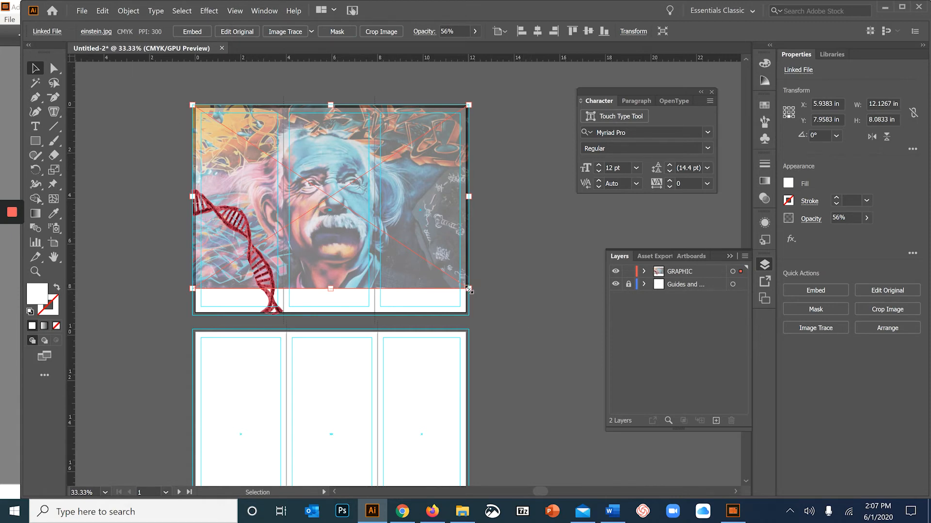
{"action": "left_click_drag", "start_coordinate": [469, 289], "coordinate": [604, 433]}
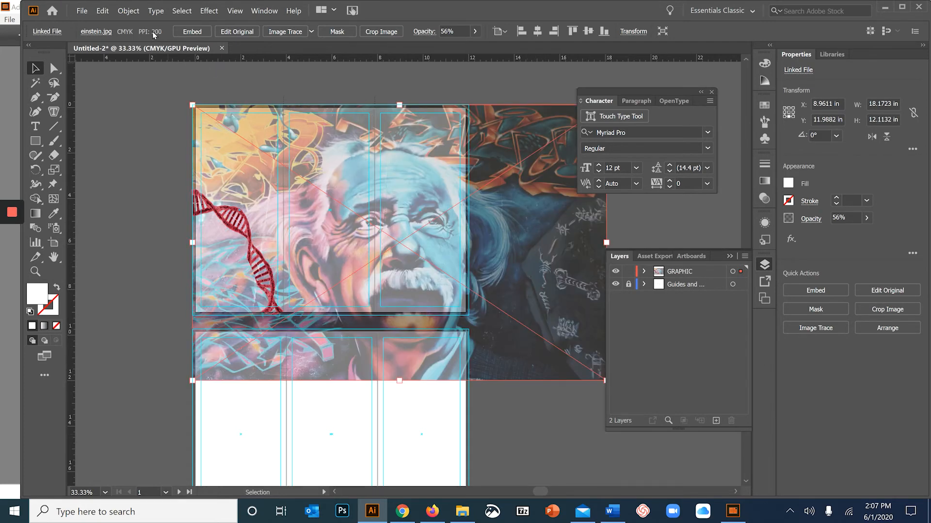
- Check einstein.jpg's link details for its resolution and scale, and undo the enlargement
{"action": "left_click", "coordinate": [263, 10]}
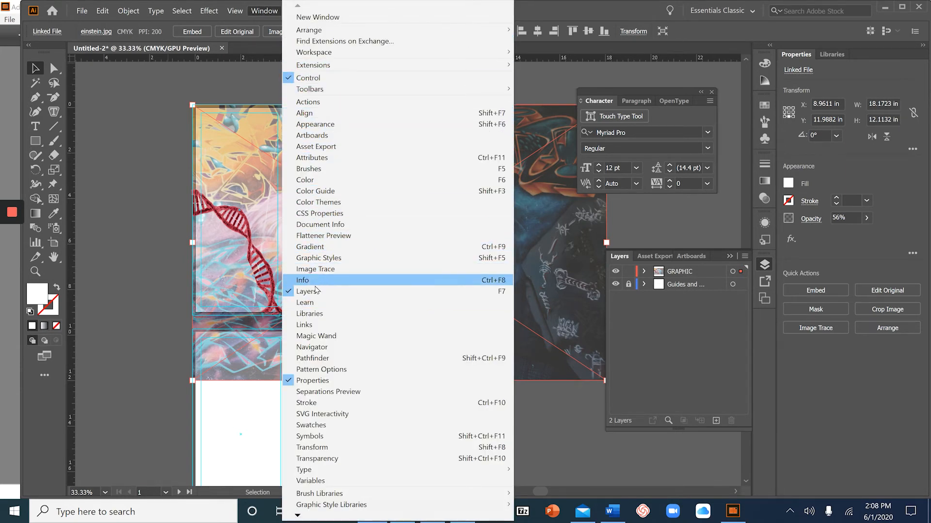
{"action": "left_click", "coordinate": [305, 325]}
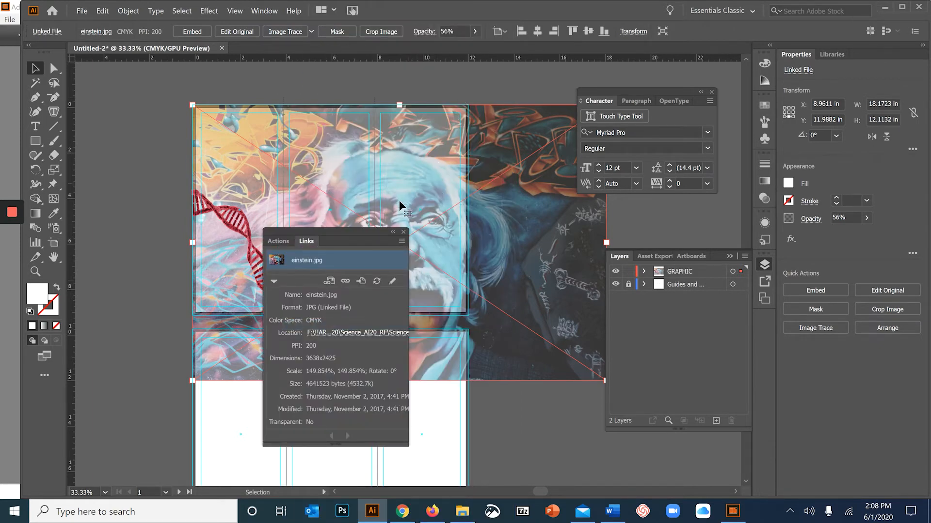
{"action": "left_click_drag", "start_coordinate": [340, 237], "coordinate": [386, 159]}
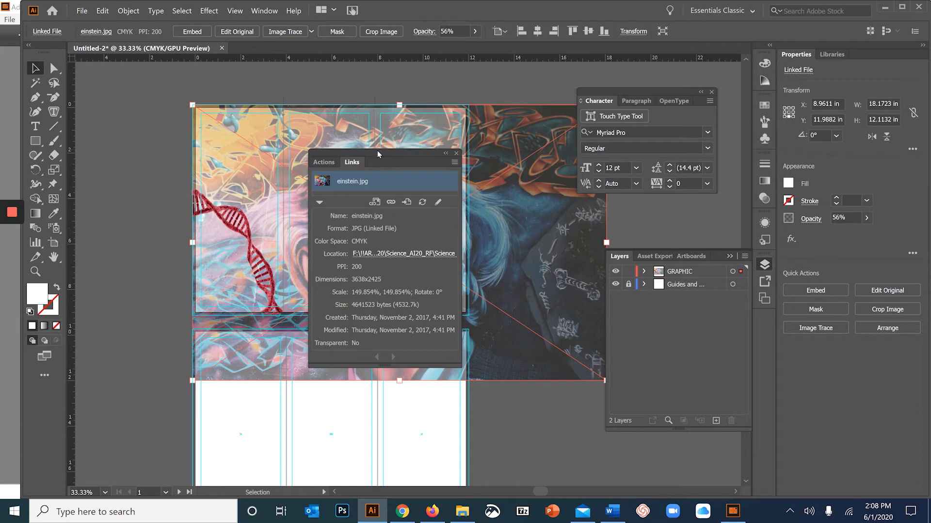
{"action": "key", "text": "ctrl+z"}
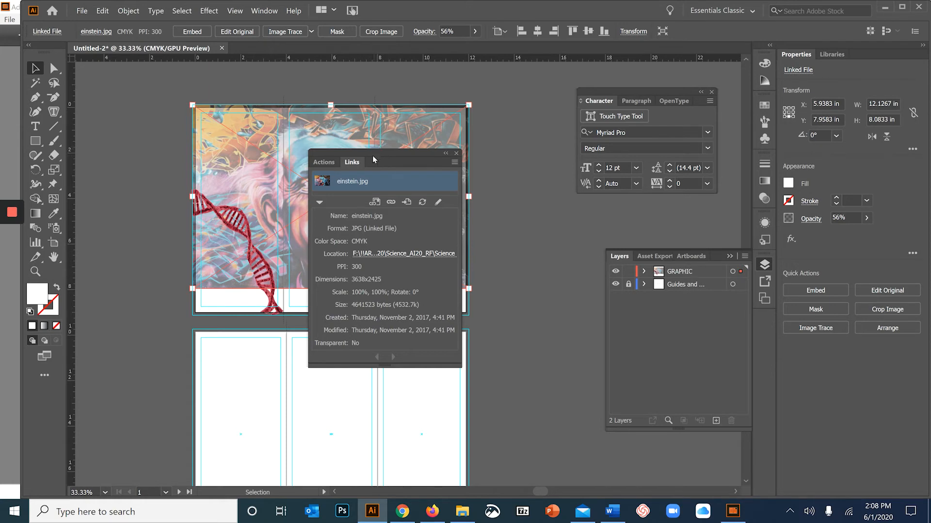
- Move the floating Links and Character panels clear of the brochure artwork and the blank inside page
{"action": "left_click_drag", "start_coordinate": [373, 152], "coordinate": [487, 92]}
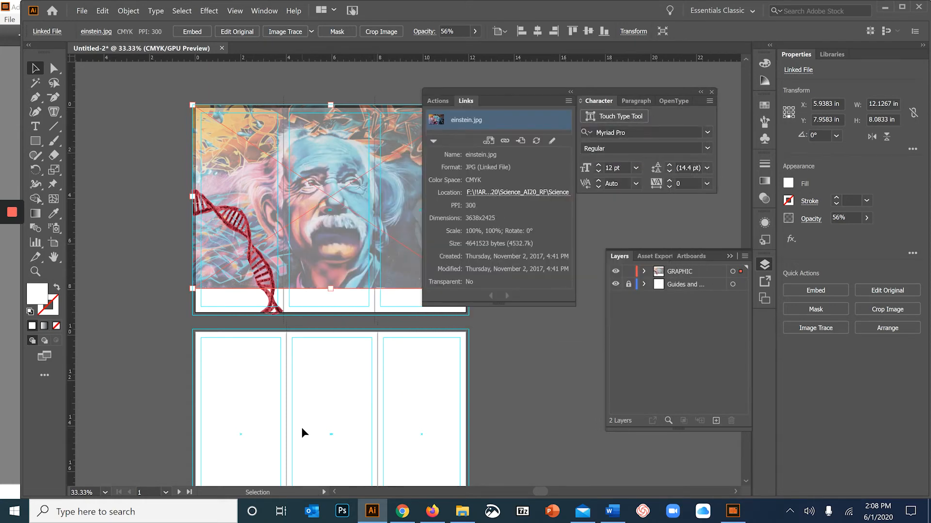
{"action": "scroll", "coordinate": [302, 427], "scroll_direction": "down", "scroll_amount": 5}
{"action": "scroll", "coordinate": [301, 426], "scroll_direction": "up", "scroll_amount": 1}
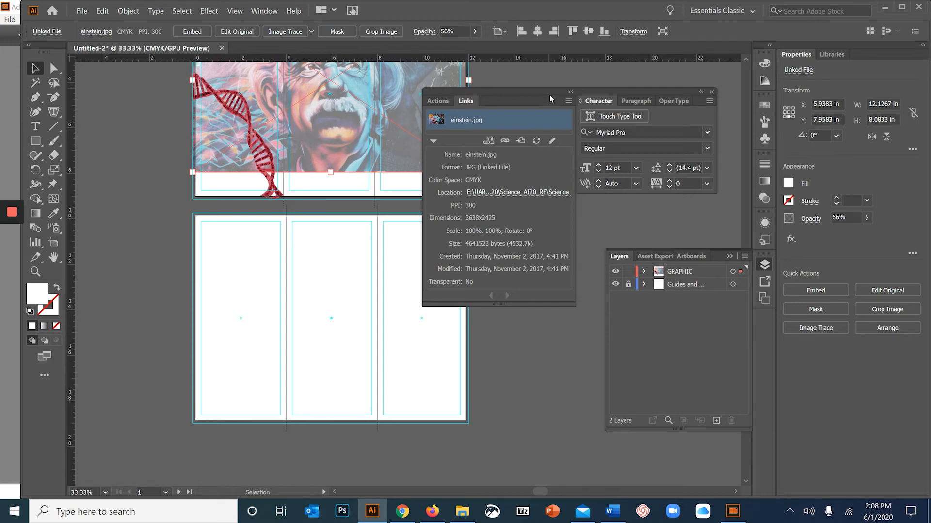
{"action": "left_click_drag", "start_coordinate": [547, 95], "coordinate": [608, 90]}
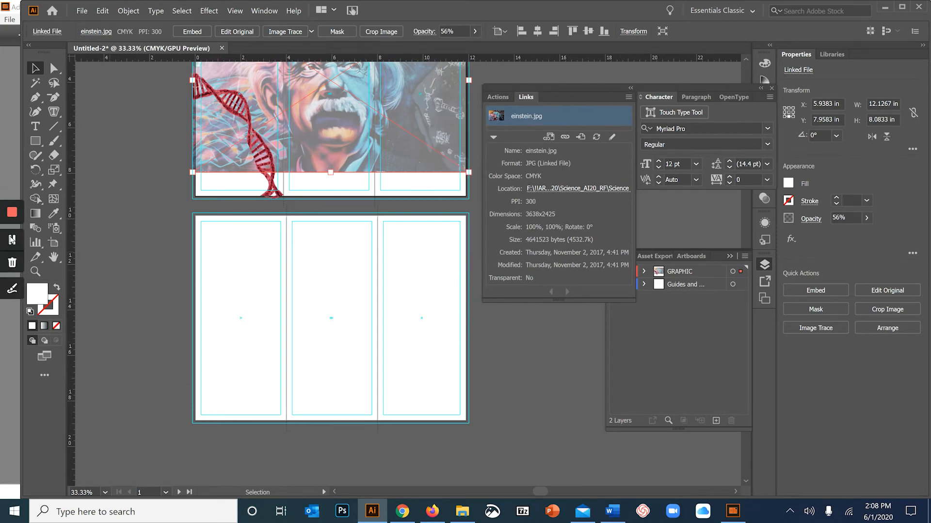
{"action": "left_click", "coordinate": [12, 240]}
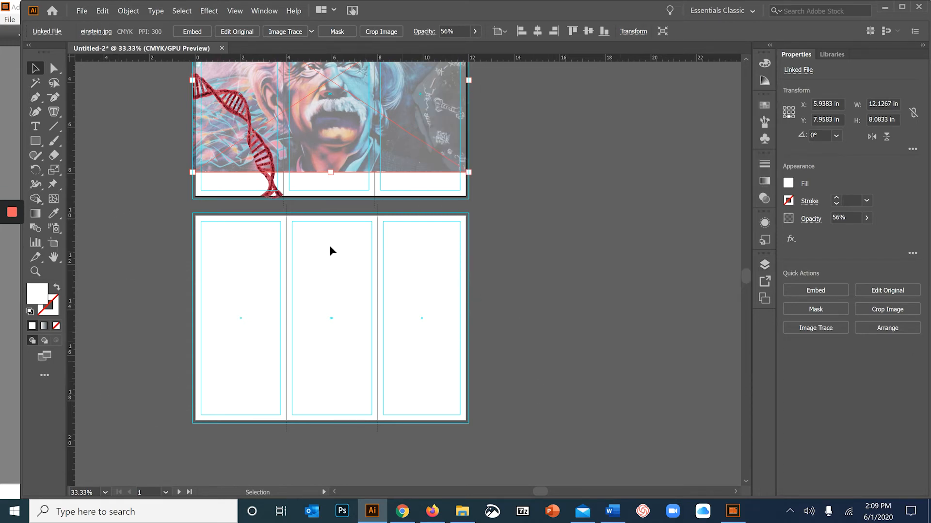
- Place the Word file cac_inside.docx from the Science folder with Show Import Options enabled
{"action": "left_click", "coordinate": [36, 128]}
{"action": "left_click", "coordinate": [81, 11]}
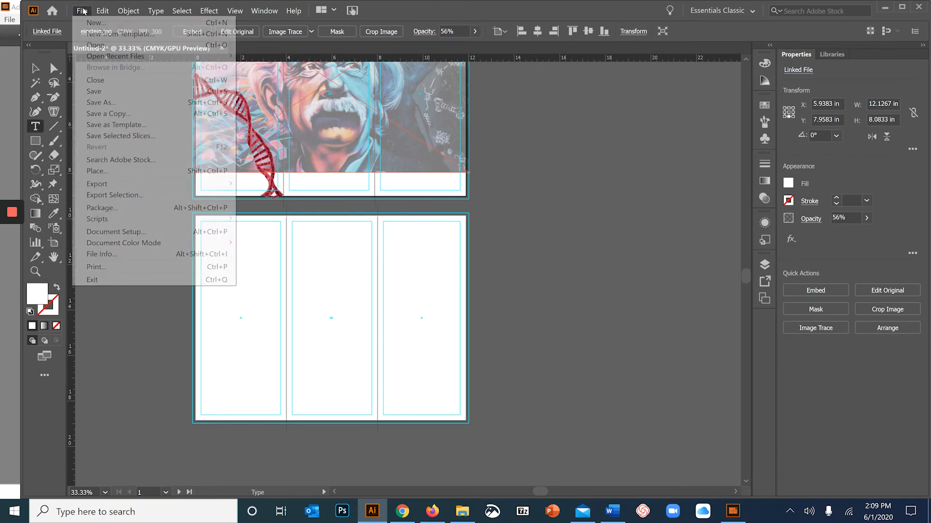
{"action": "left_click", "coordinate": [99, 172]}
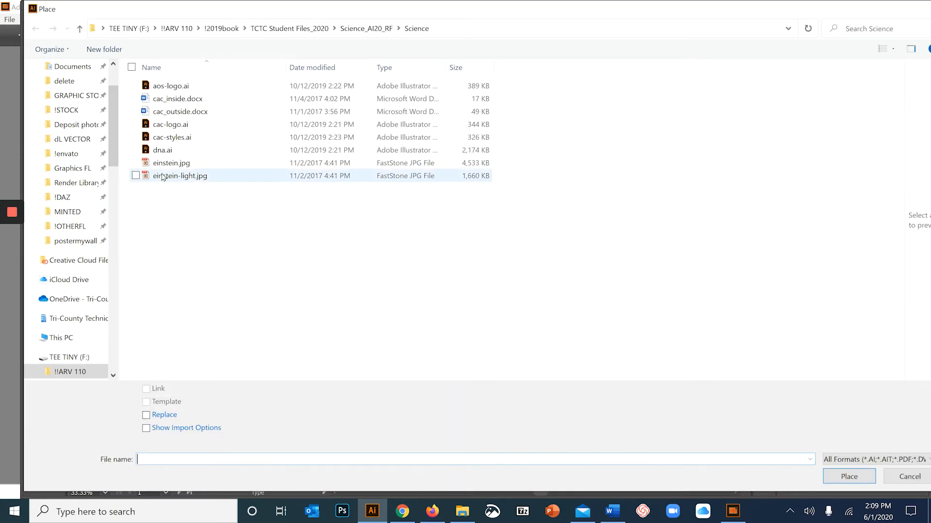
{"action": "left_click", "coordinate": [165, 100]}
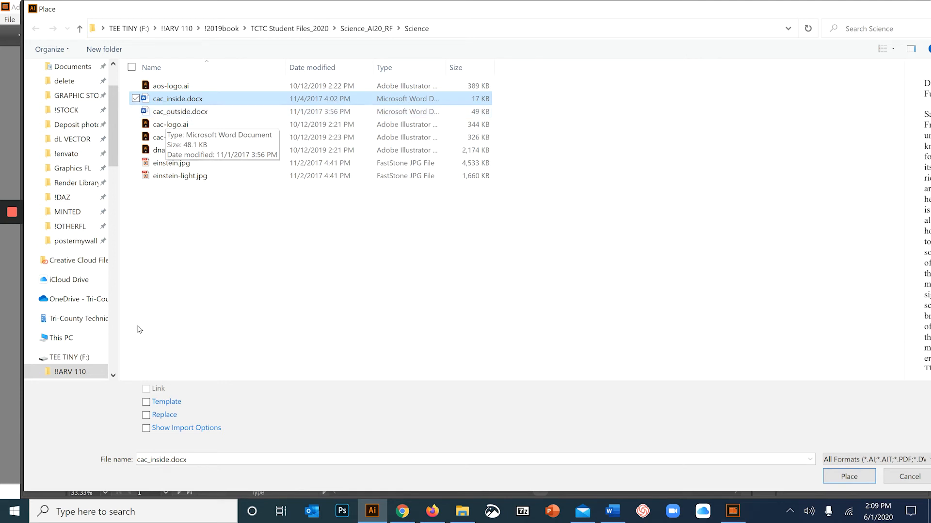
{"action": "left_click", "coordinate": [147, 429]}
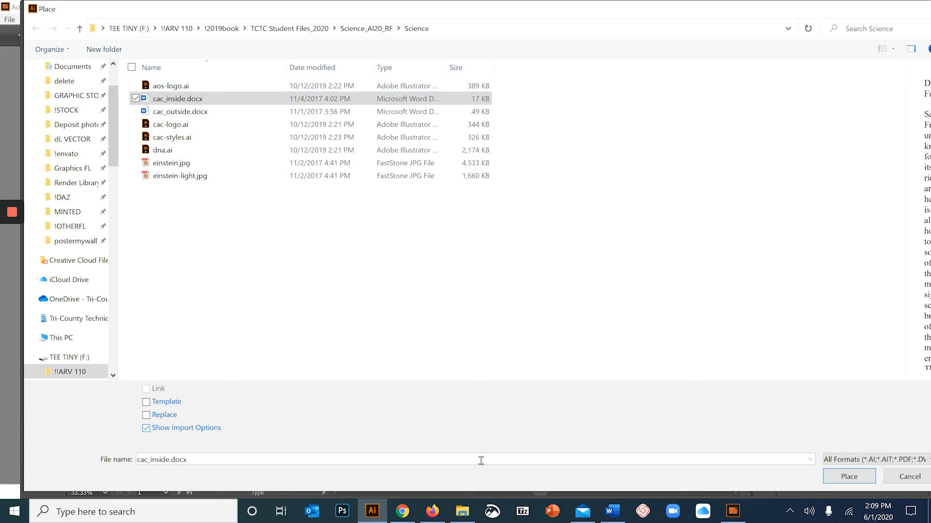
{"action": "left_click", "coordinate": [841, 478]}
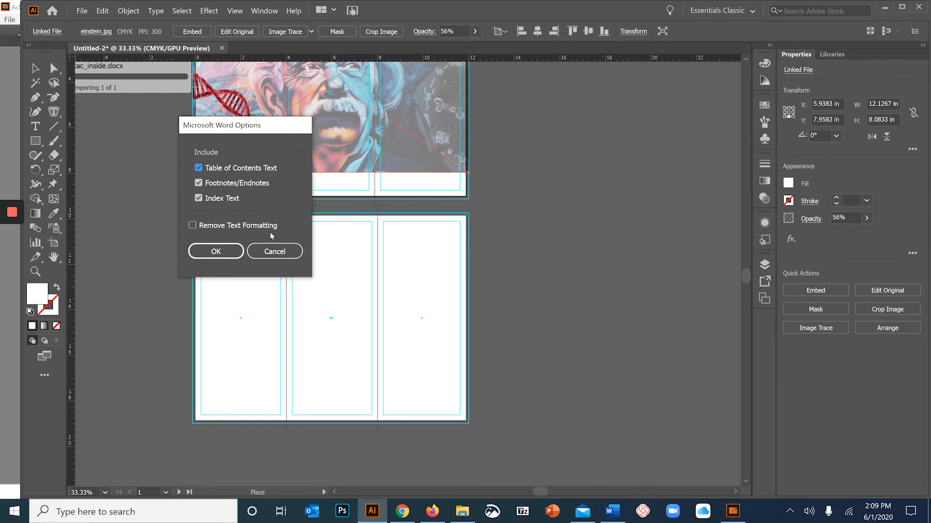
- Accept the default Word import options and draw the text frame, about 3.53 × 6.17 in, in the inside page's left panel
{"action": "left_click", "coordinate": [211, 251]}
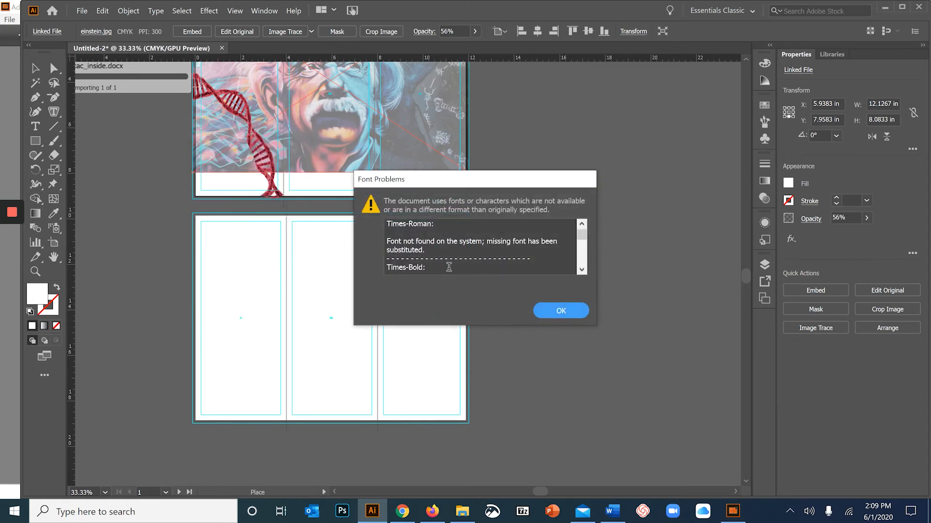
{"action": "left_click", "coordinate": [570, 314]}
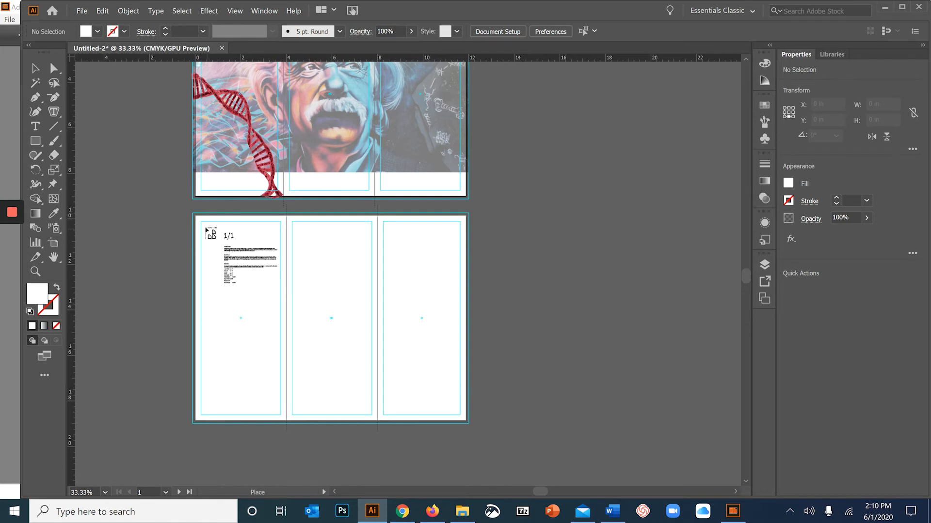
{"action": "left_click_drag", "start_coordinate": [200, 222], "coordinate": [282, 343]}
{"action": "key", "text": "Escape"}
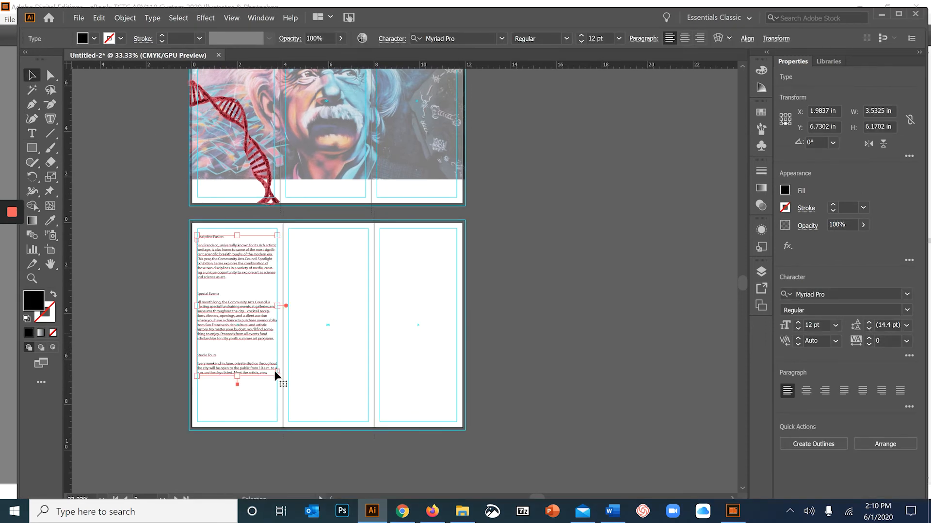
- Examine the out port at the lower-right corner of the left panel's text frame for overset text
{"action": "scroll", "coordinate": [286, 361], "scroll_direction": "up", "scroll_amount": 2}
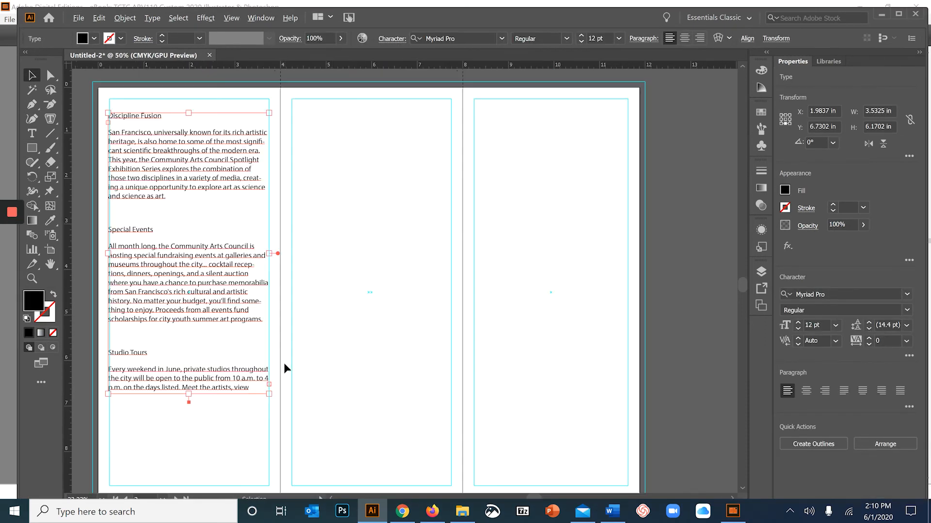
{"action": "scroll", "coordinate": [358, 343], "scroll_direction": "up", "scroll_amount": 2}
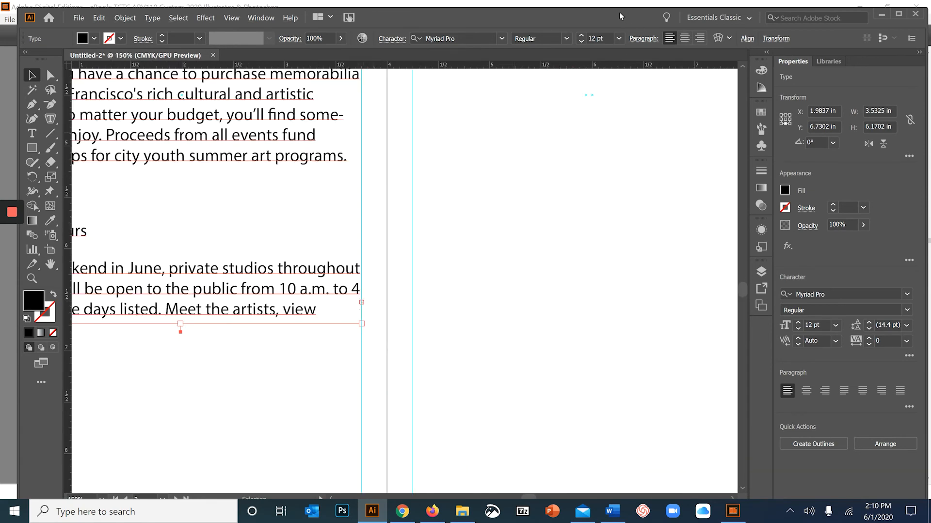
{"action": "left_click_drag", "start_coordinate": [620, 16], "coordinate": [625, 1]}
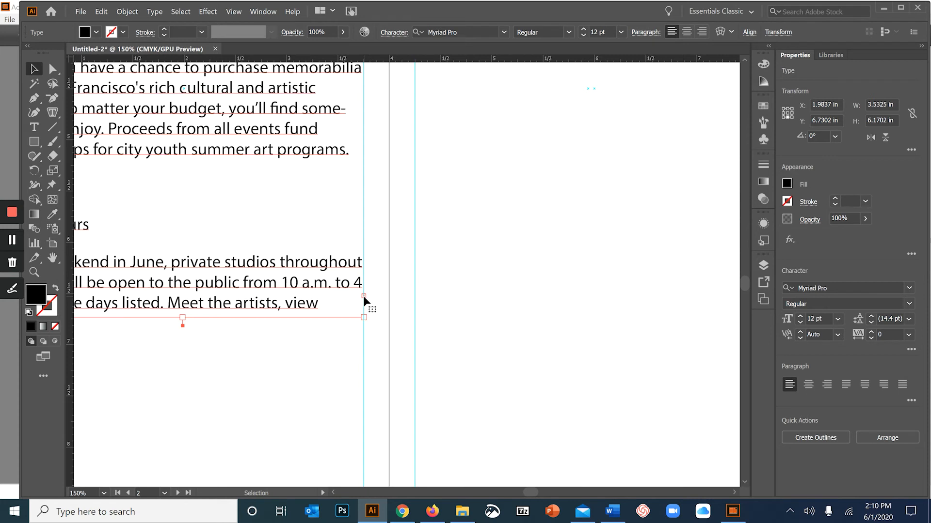
{"action": "left_click", "coordinate": [333, 492]}
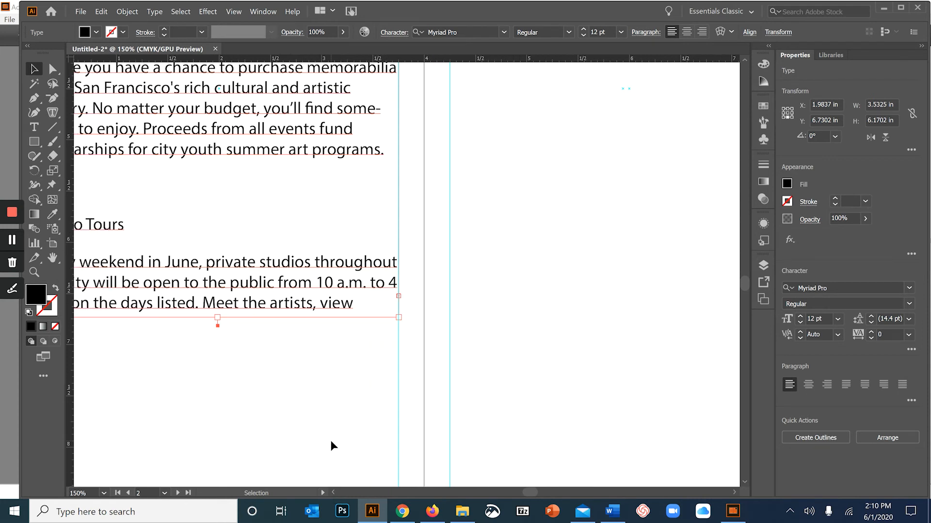
{"action": "key", "text": "space"}
{"action": "left_click_drag", "start_coordinate": [339, 356], "coordinate": [443, 341]}
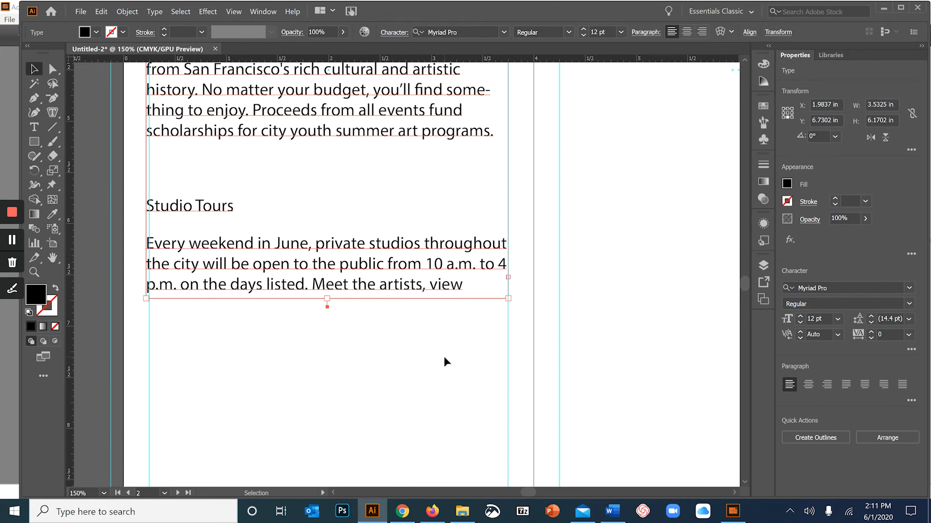
{"action": "scroll", "coordinate": [435, 367], "scroll_direction": "down", "scroll_amount": 5}
{"action": "left_click_drag", "start_coordinate": [538, 309], "coordinate": [363, 279]}
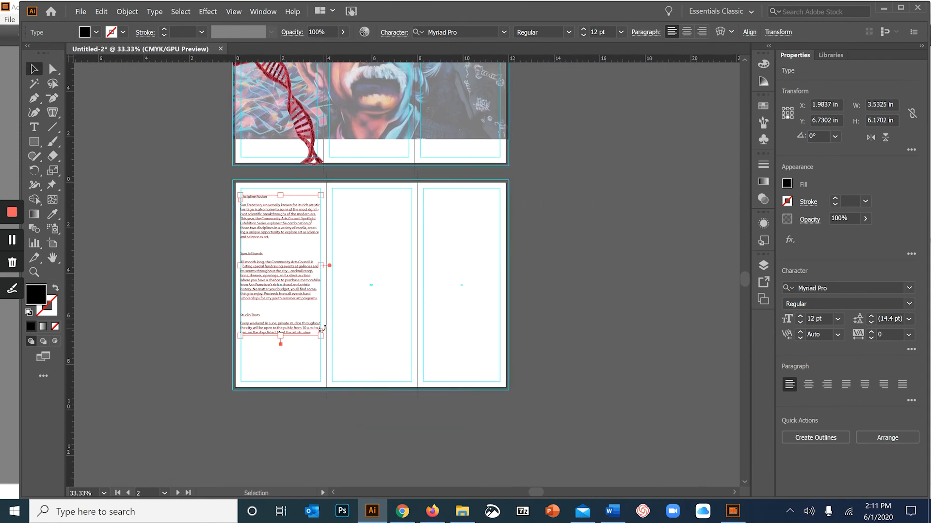
- Thread the left frame's overset text into a new frame, about 3.40 × 4.64 in, in the inside page's middle panel
{"action": "scroll", "coordinate": [324, 321], "scroll_direction": "up", "scroll_amount": 1}
{"action": "scroll", "coordinate": [329, 335], "scroll_direction": "up", "scroll_amount": 1}
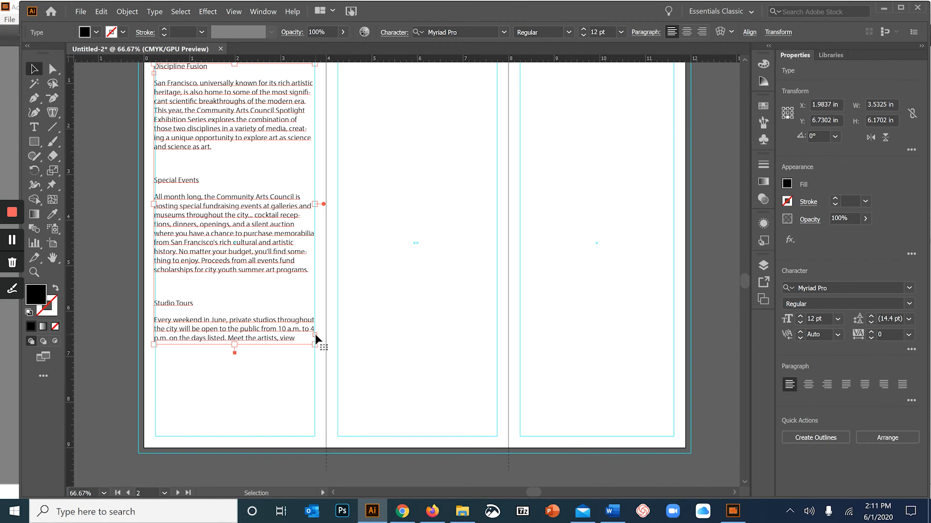
{"action": "key", "text": "t"}
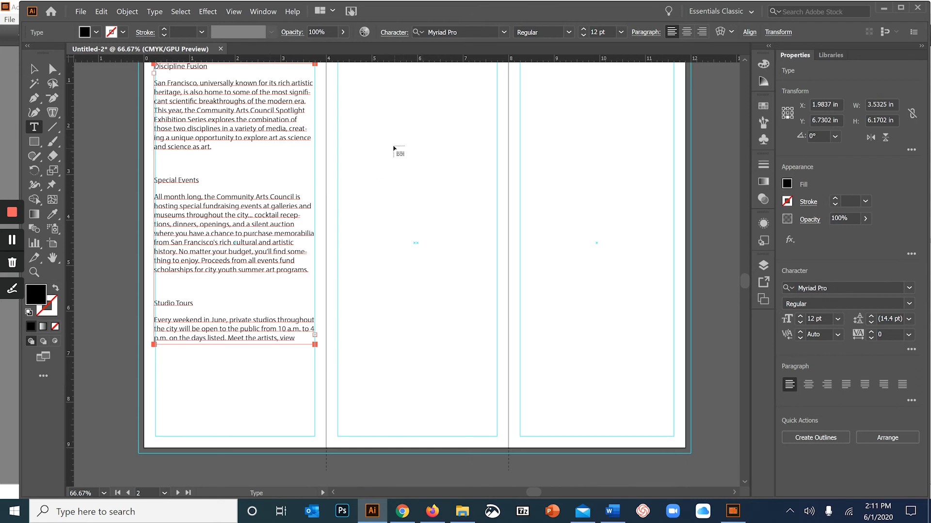
{"action": "scroll", "coordinate": [374, 113], "scroll_direction": "up", "scroll_amount": 1}
{"action": "scroll", "coordinate": [374, 113], "scroll_direction": "up", "scroll_amount": 1}
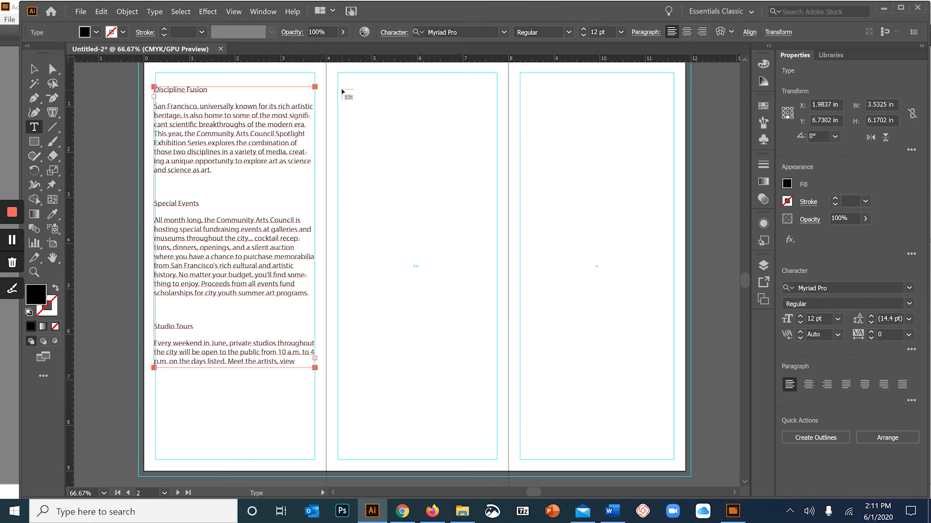
{"action": "left_click_drag", "start_coordinate": [340, 87], "coordinate": [494, 298]}
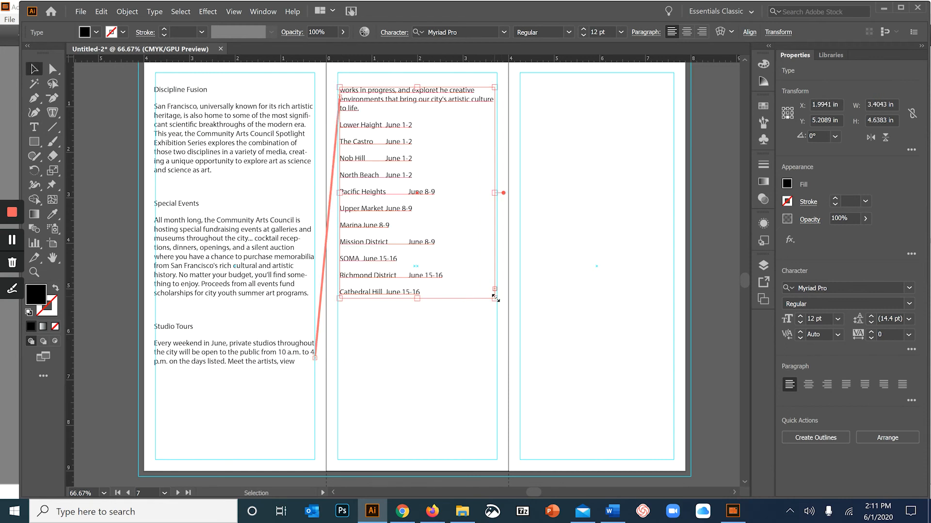
- Thread the middle frame's overset text into a new frame, about 3.39 × 6.06 in, in the inside page's right panel
{"action": "left_click", "coordinate": [315, 358]}
{"action": "key", "text": "t"}
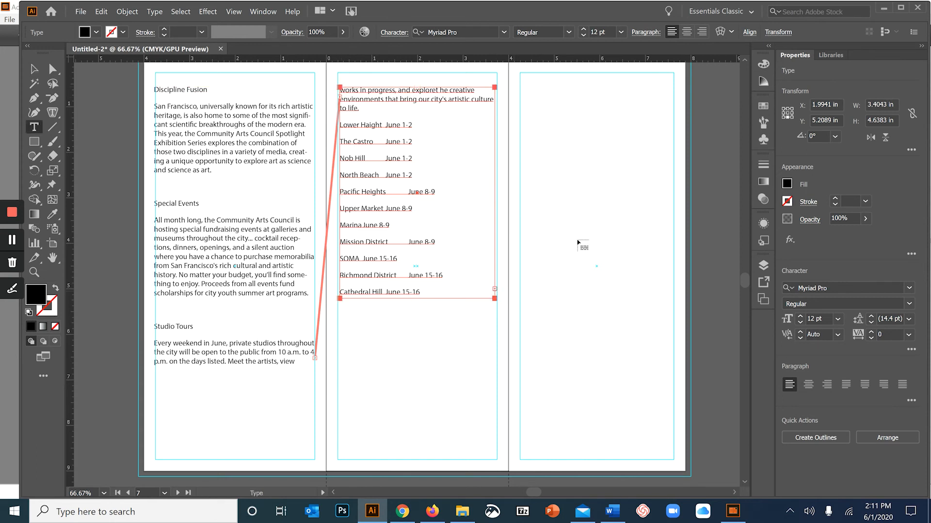
{"action": "left_click_drag", "start_coordinate": [520, 84], "coordinate": [668, 384]}
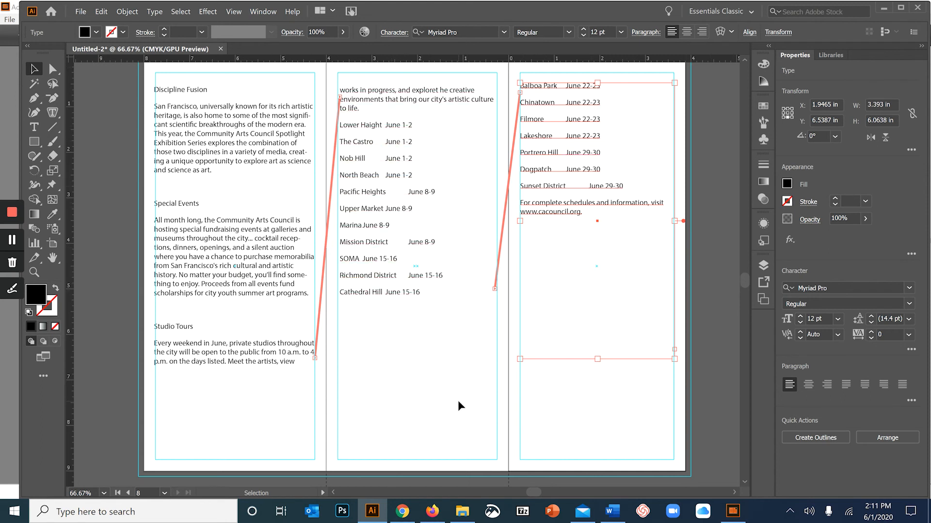
- Set the font of all the brochure's text to Nightcall through the Character settings
{"action": "left_click", "coordinate": [217, 136]}
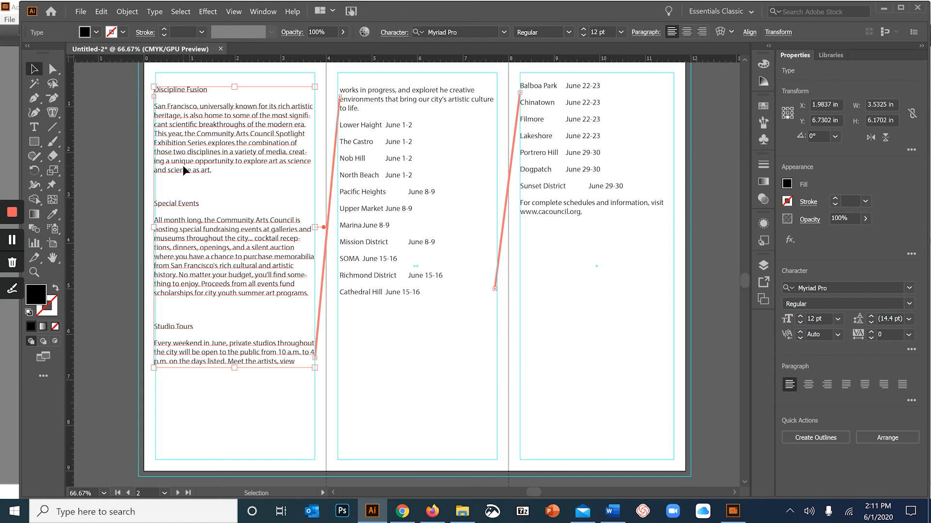
{"action": "key", "text": "ctrl+a"}
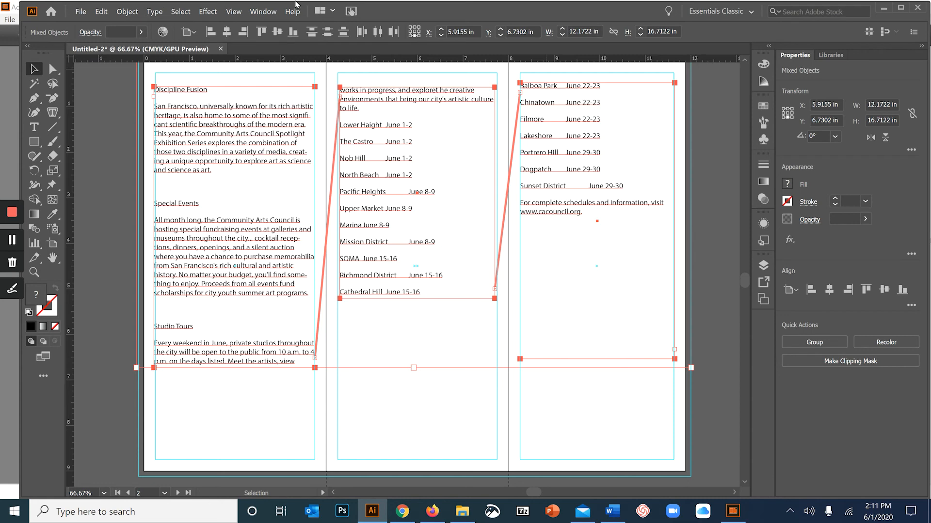
{"action": "left_click", "coordinate": [263, 11]}
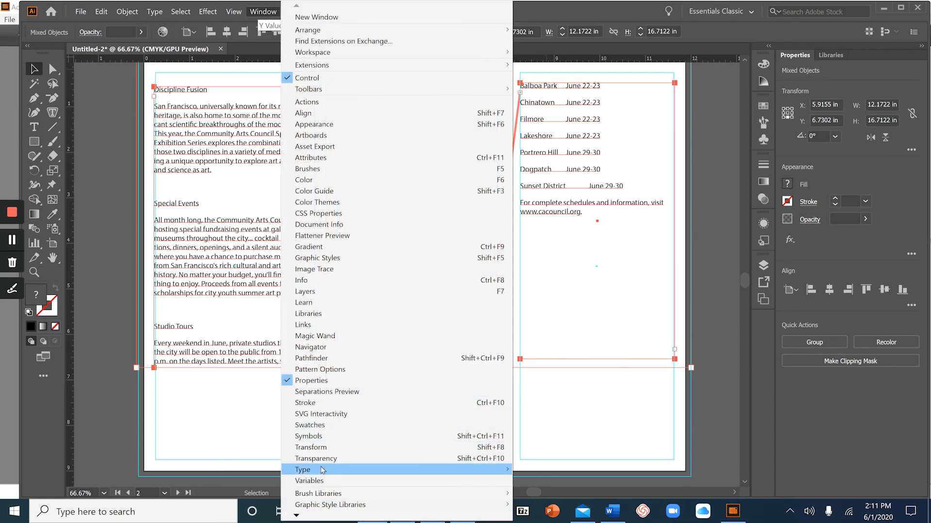
{"action": "mouse_move", "coordinate": [303, 469]}
{"action": "left_click", "coordinate": [540, 403]}
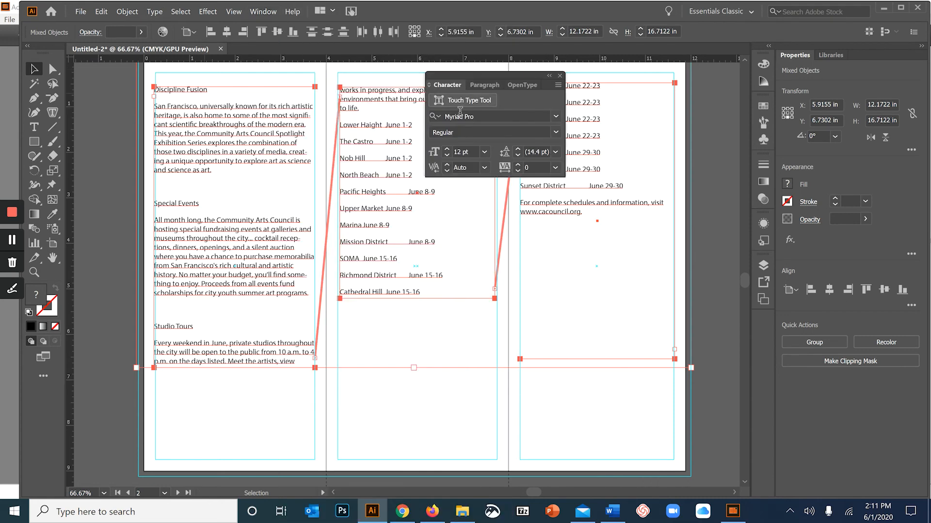
{"action": "left_click", "coordinate": [556, 116]}
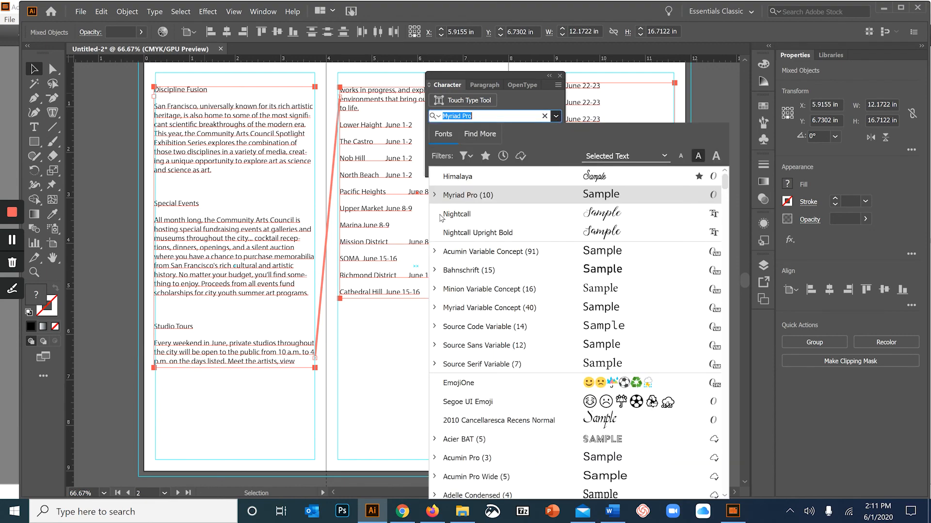
{"action": "left_click", "coordinate": [442, 215]}
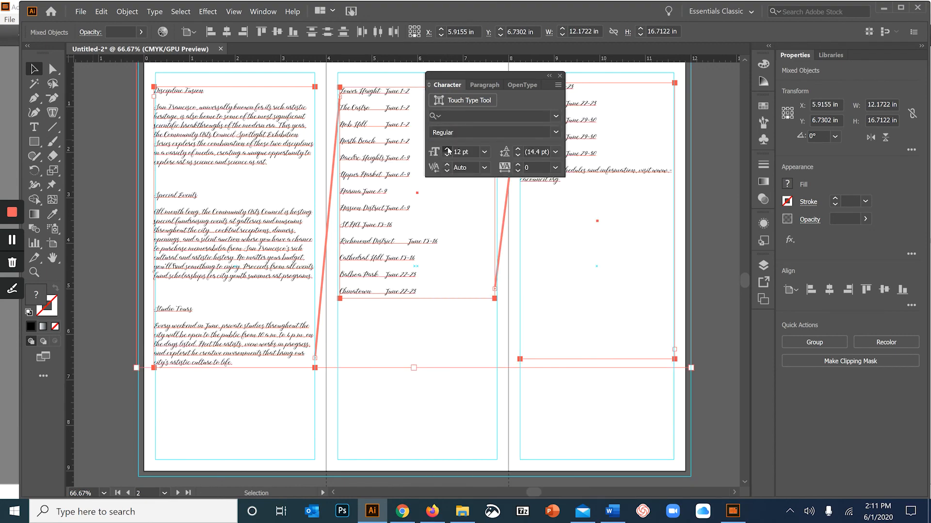
- Increase the size of all text to 19 pt and move the Character panel off the artboard
{"action": "left_click", "coordinate": [448, 149]}
{"action": "left_click", "coordinate": [448, 149]}
{"action": "left_click", "coordinate": [448, 149]}
{"action": "left_click", "coordinate": [447, 150]}
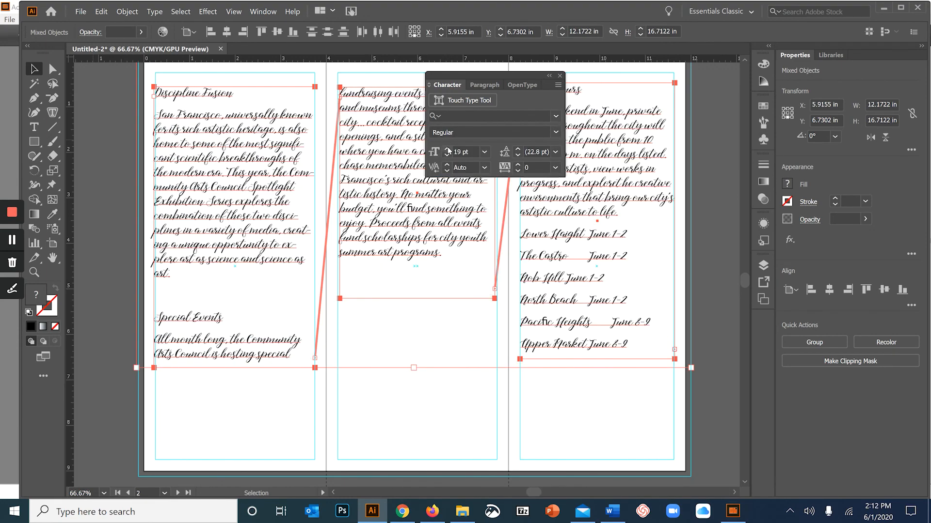
{"action": "left_click_drag", "start_coordinate": [467, 76], "coordinate": [782, 120]}
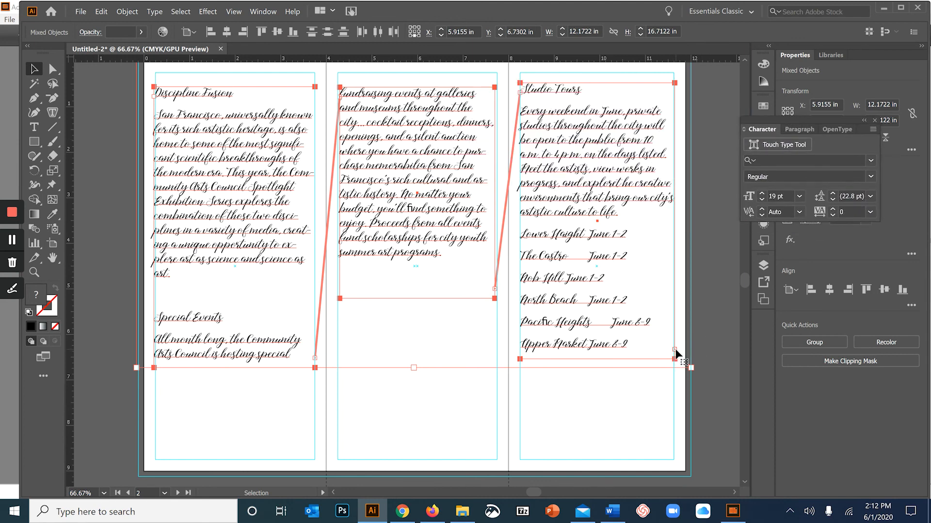
- Extend the middle text frame down to the page's lower edge and the left frame to just above the lower margin guide
{"action": "left_click", "coordinate": [425, 301]}
{"action": "left_click", "coordinate": [415, 285]}
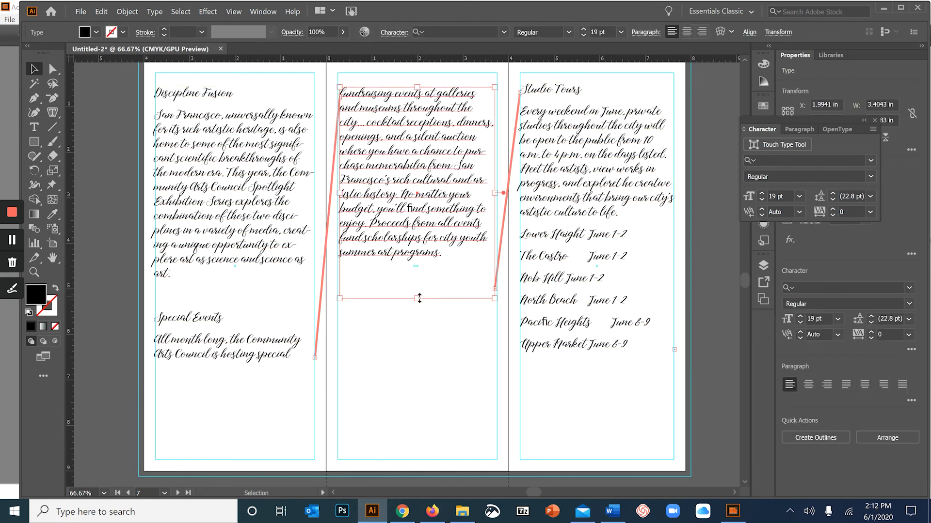
{"action": "left_click_drag", "start_coordinate": [419, 299], "coordinate": [428, 471]}
{"action": "left_click", "coordinate": [203, 357]}
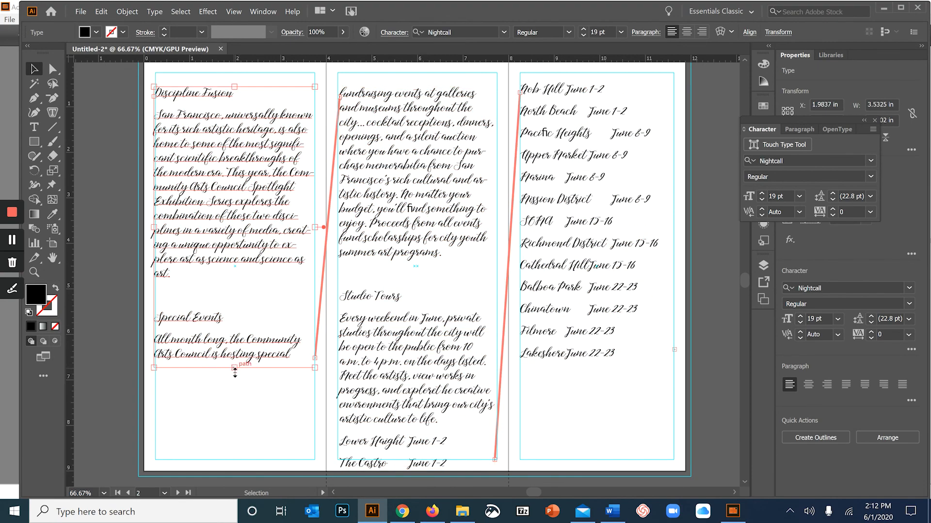
{"action": "left_click_drag", "start_coordinate": [235, 372], "coordinate": [234, 444]}
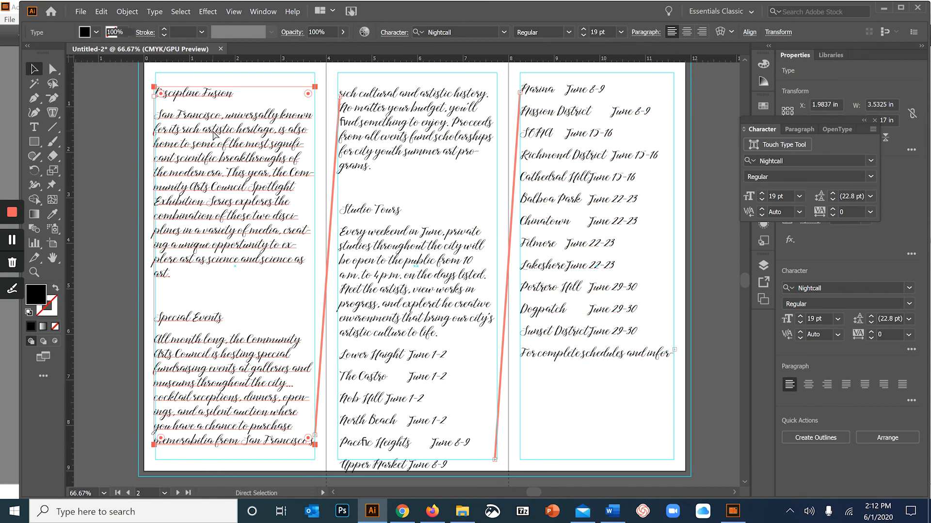
- Set all the brochure's text to 17 pt, then select the left panel's text frame on its own
{"action": "key", "text": "ctrl+a"}
{"action": "left_click", "coordinate": [761, 200]}
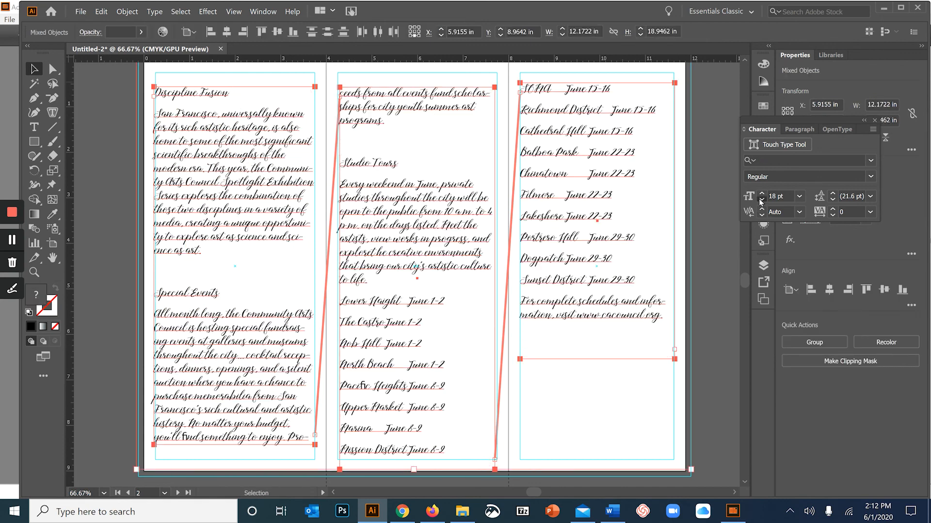
{"action": "left_click", "coordinate": [761, 201]}
{"action": "left_click", "coordinate": [100, 89]}
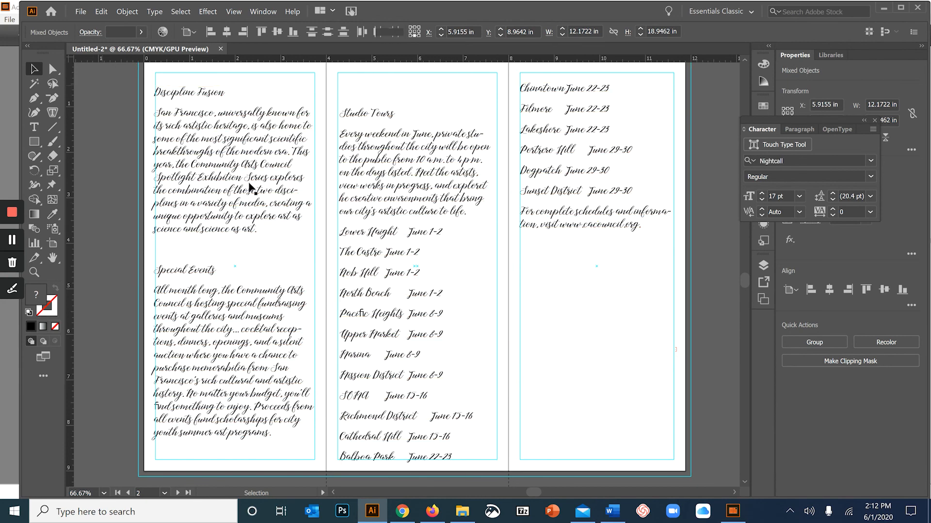
{"action": "scroll", "coordinate": [706, 393], "scroll_direction": "up", "scroll_amount": 1}
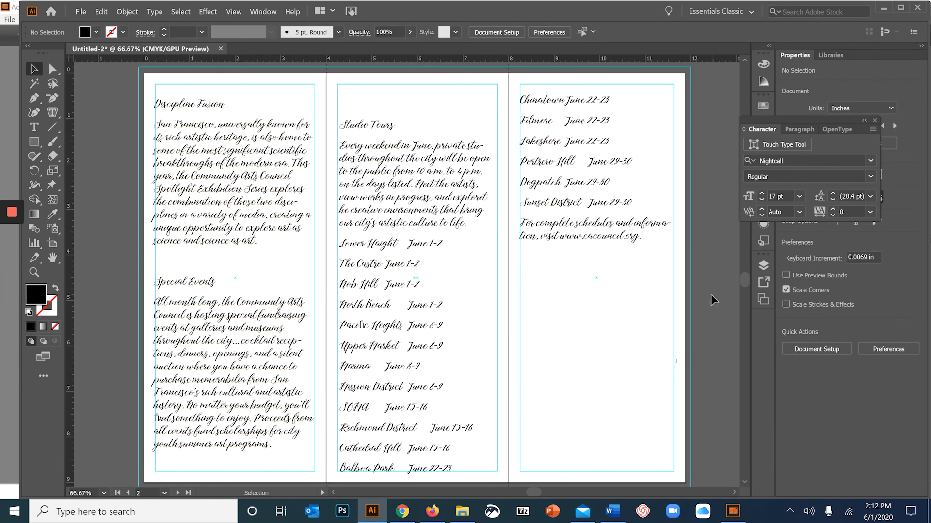
{"action": "left_click", "coordinate": [276, 181]}
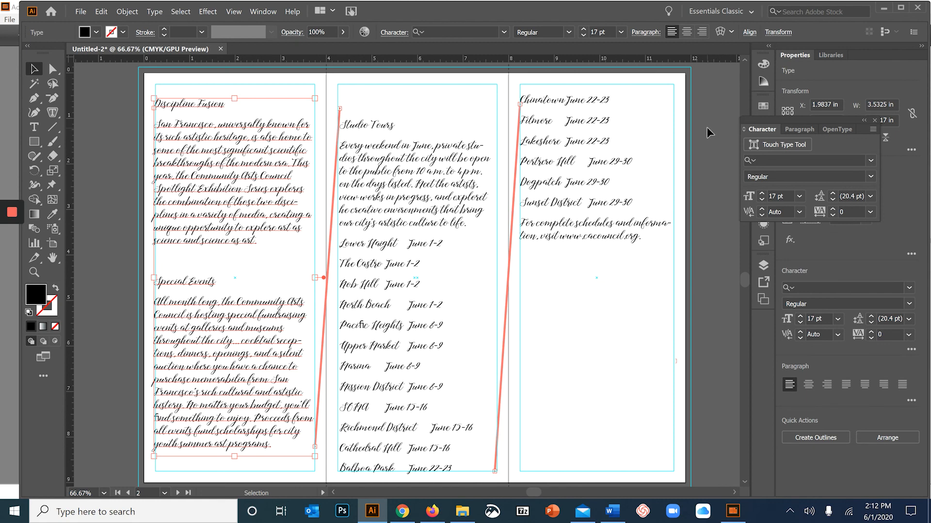
- Switch to the Adobe Digital Editions eBook and look through the Project 5 pages on threading type areas, paragraph styles and importing styles
{"action": "left_click", "coordinate": [885, 9]}
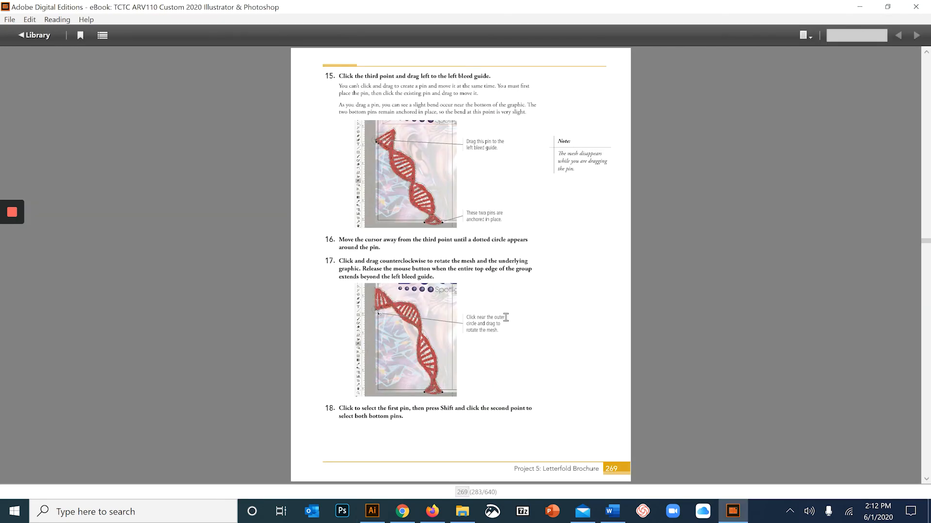
{"action": "scroll", "coordinate": [505, 318], "scroll_direction": "down", "scroll_amount": 4}
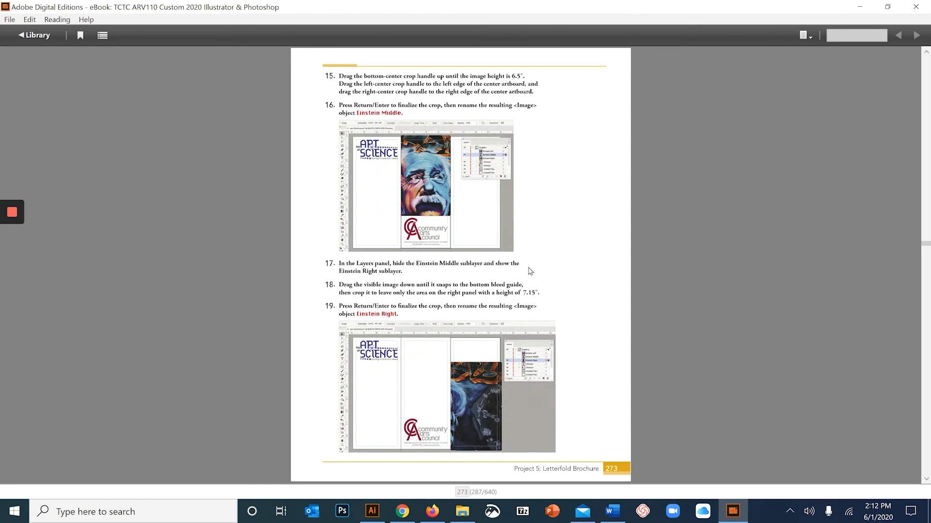
{"action": "scroll", "coordinate": [530, 271], "scroll_direction": "down", "scroll_amount": 1}
{"action": "scroll", "coordinate": [530, 271], "scroll_direction": "down", "scroll_amount": 5}
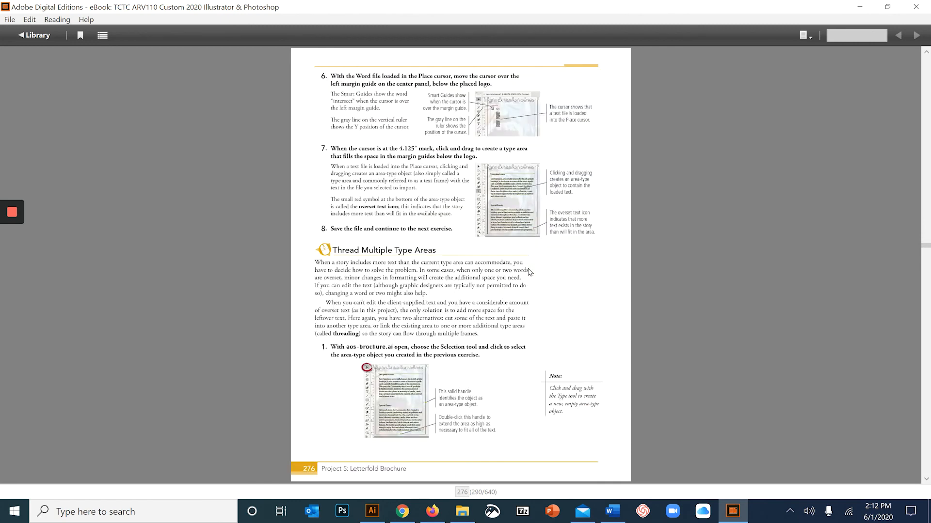
{"action": "scroll", "coordinate": [525, 277], "scroll_direction": "down", "scroll_amount": 1}
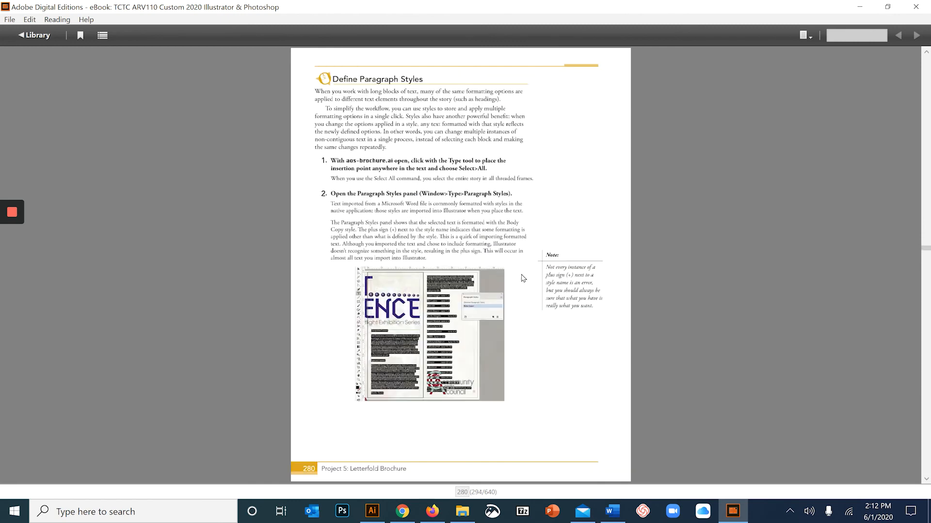
{"action": "scroll", "coordinate": [520, 283], "scroll_direction": "down", "scroll_amount": 1}
{"action": "scroll", "coordinate": [510, 292], "scroll_direction": "down", "scroll_amount": 2}
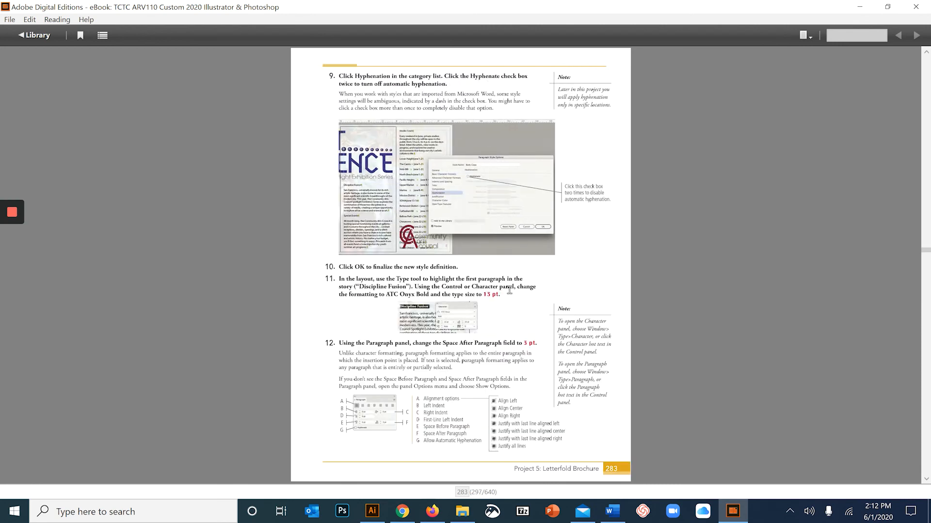
{"action": "scroll", "coordinate": [510, 297], "scroll_direction": "down", "scroll_amount": 1}
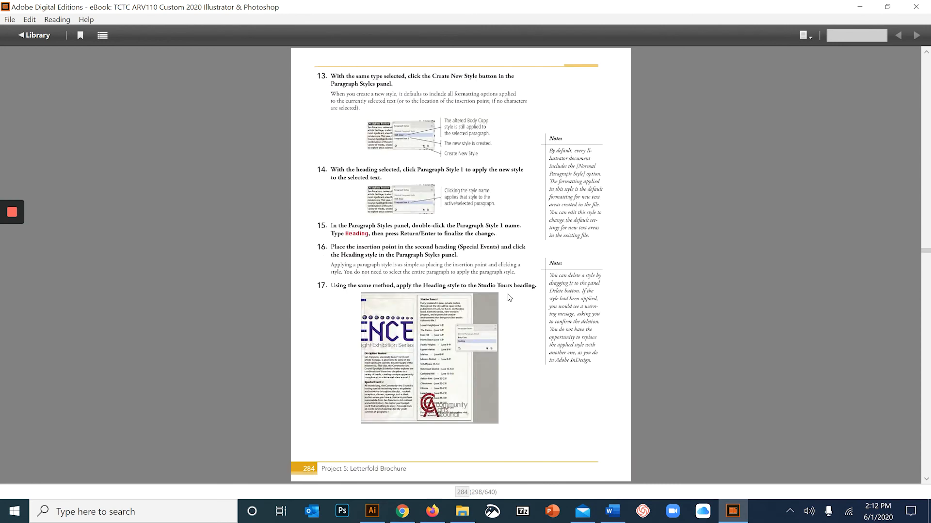
{"action": "scroll", "coordinate": [510, 297], "scroll_direction": "down", "scroll_amount": 2}
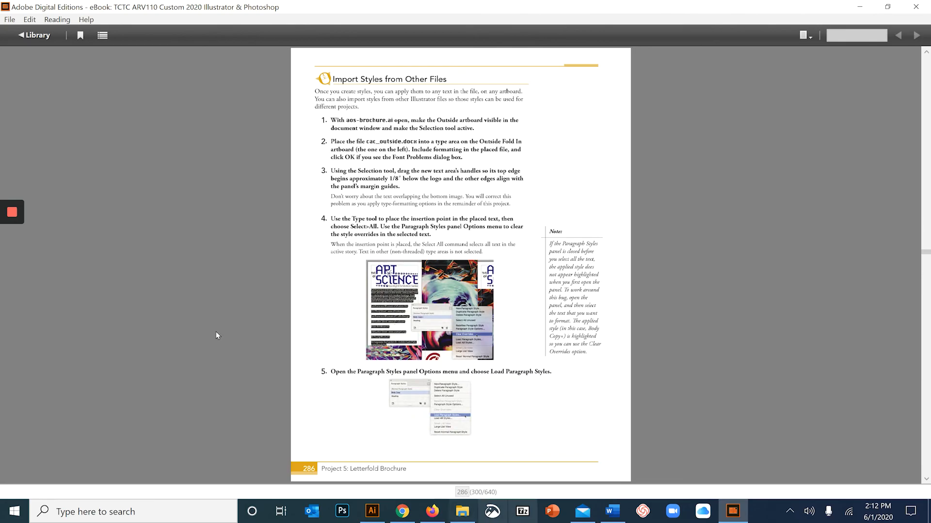